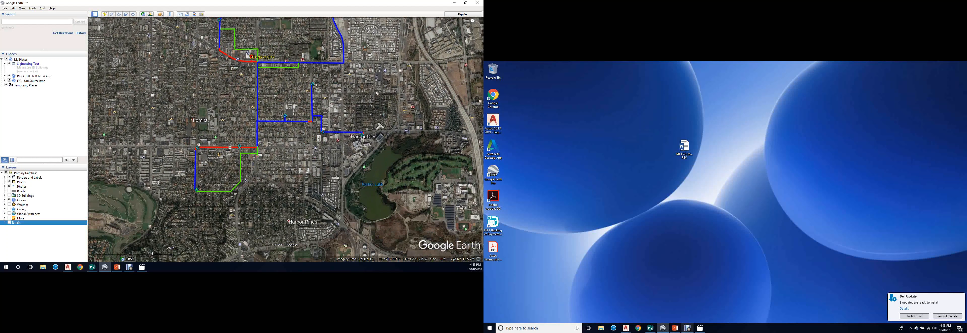
Step: Move the Google Earth window to the second monitor and show the AutoCAD drawing example.dwg on the first
{"action": "left_click_drag", "start_coordinate": [311, 100], "coordinate": [296, 146]}
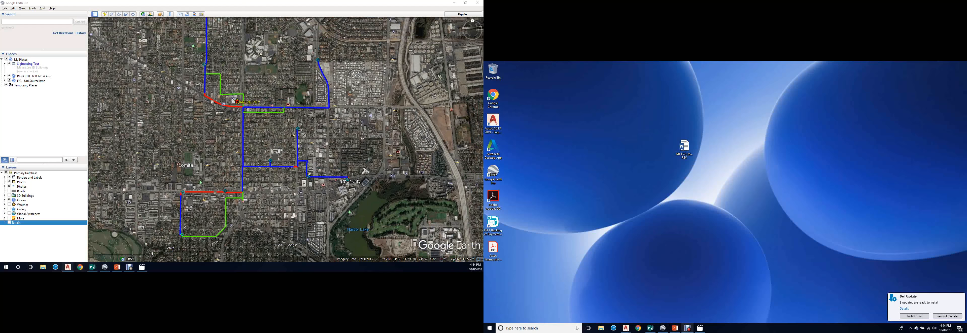
{"action": "mouse_move", "coordinate": [68, 266]}
{"action": "left_click", "coordinate": [45, 245]}
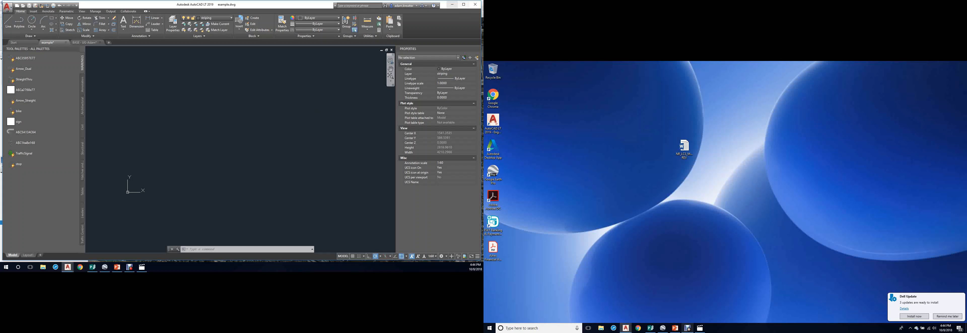
{"action": "left_click", "coordinate": [452, 4]}
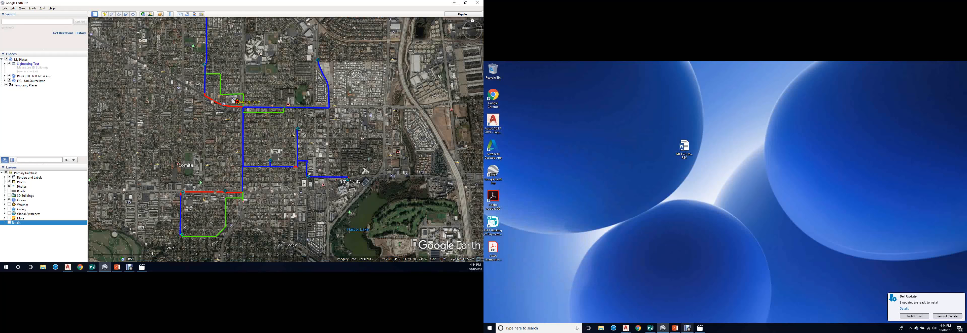
{"action": "left_click_drag", "start_coordinate": [240, 2], "coordinate": [741, 62]}
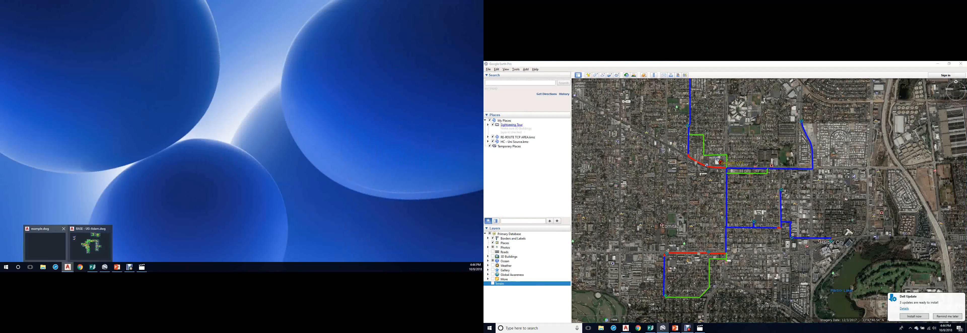
{"action": "left_click", "coordinate": [43, 240]}
{"action": "left_click", "coordinate": [464, 4]}
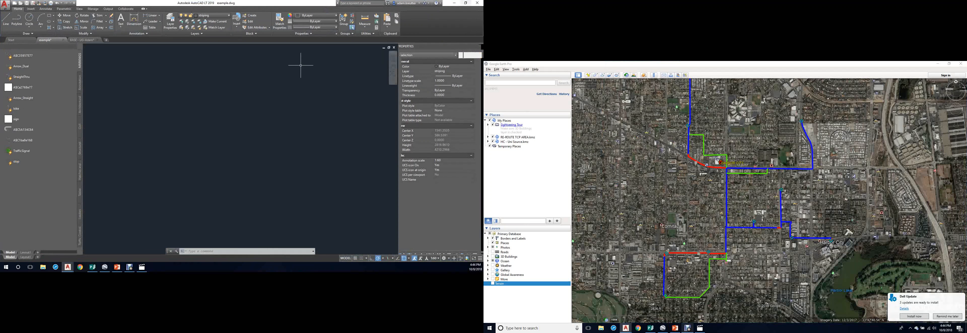
Step: Frame the street intersection where the green and blue routes meet in Google Earth, with the view reset to straight down
{"action": "left_click_drag", "start_coordinate": [677, 303], "coordinate": [750, 211]}
{"action": "scroll", "coordinate": [666, 230], "scroll_direction": "up", "scroll_amount": 3}
{"action": "scroll", "coordinate": [661, 224], "scroll_direction": "up", "scroll_amount": 6}
{"action": "scroll", "coordinate": [640, 225], "scroll_direction": "up", "scroll_amount": 3}
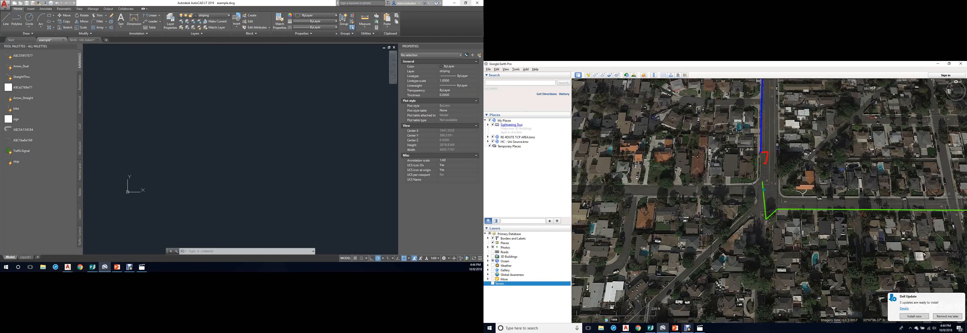
{"action": "scroll", "coordinate": [859, 188], "scroll_direction": "up", "scroll_amount": 2}
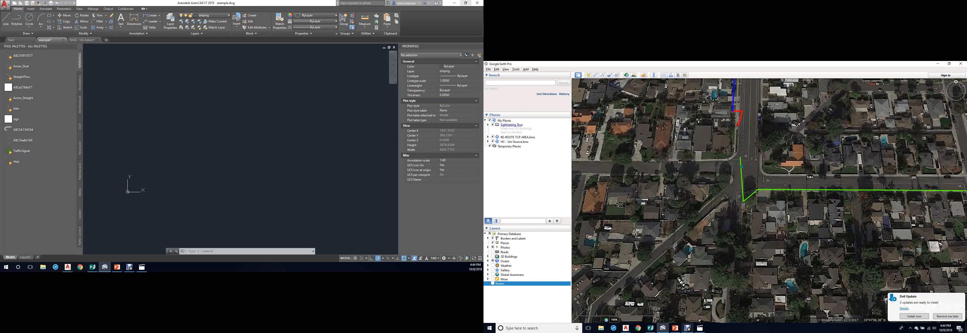
{"action": "left_click_drag", "start_coordinate": [860, 188], "coordinate": [835, 205]}
{"action": "key", "text": "r"}
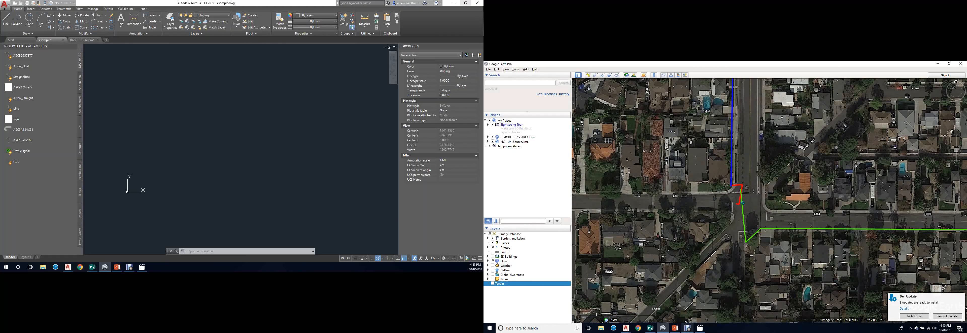
Step: Paste the copied aerial image into the AutoCAD drawing at insertion point 0,0
{"action": "left_click", "coordinate": [158, 184]}
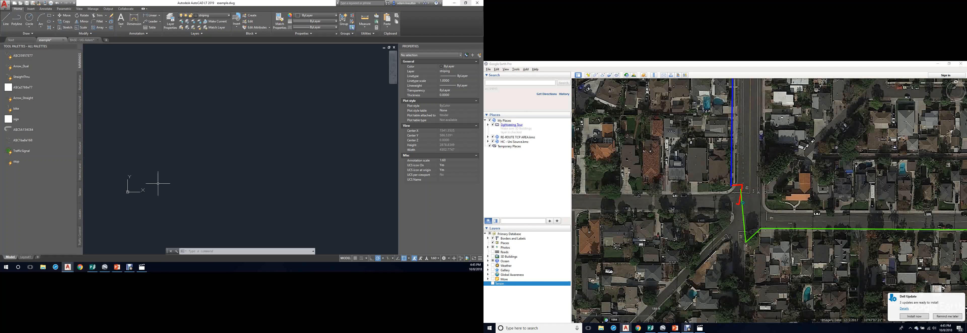
{"action": "key", "text": "ctrl+v"}
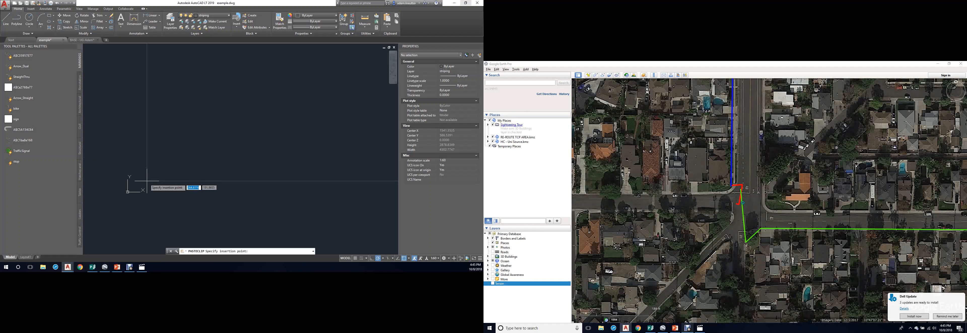
{"action": "type", "text": "0,0"}
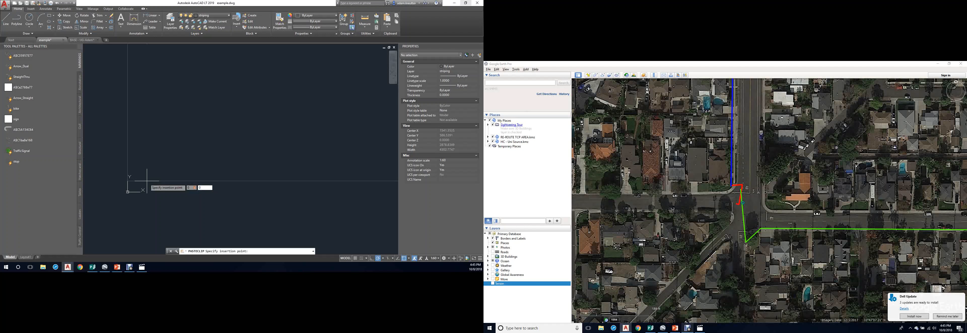
{"action": "key", "text": "Return"}
Step: Scale the pasted image by reference from the left end of its scale bar, setting the bar's full length to 188
{"action": "scroll", "coordinate": [154, 175], "scroll_direction": "down", "scroll_amount": 5}
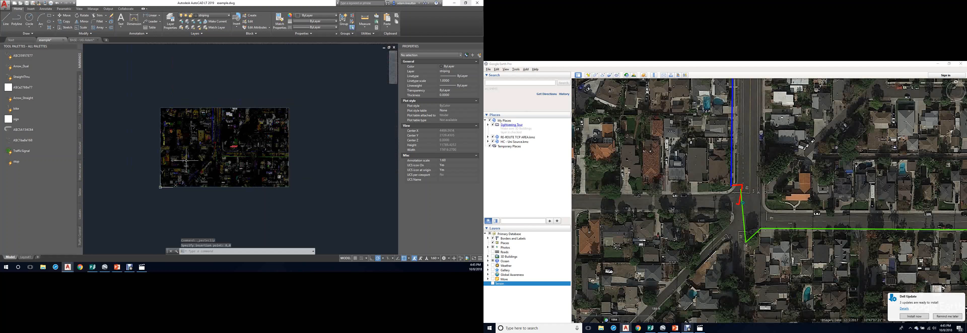
{"action": "scroll", "coordinate": [268, 181], "scroll_direction": "up", "scroll_amount": 3}
{"action": "scroll", "coordinate": [269, 182], "scroll_direction": "down", "scroll_amount": 2}
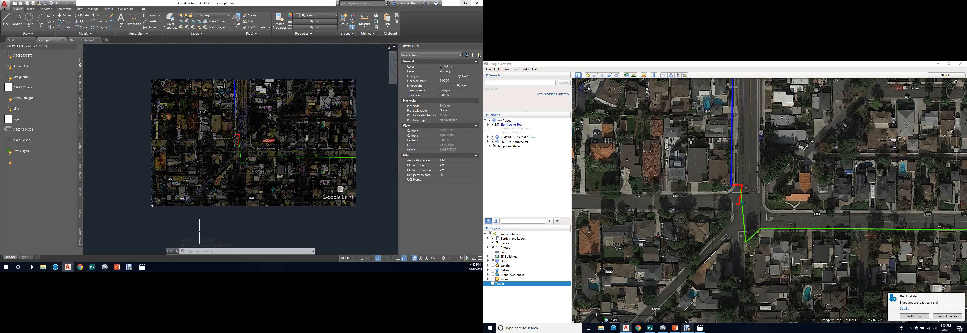
{"action": "left_click", "coordinate": [188, 210]}
{"action": "left_click", "coordinate": [169, 180]}
{"action": "scroll", "coordinate": [140, 186], "scroll_direction": "up", "scroll_amount": 4}
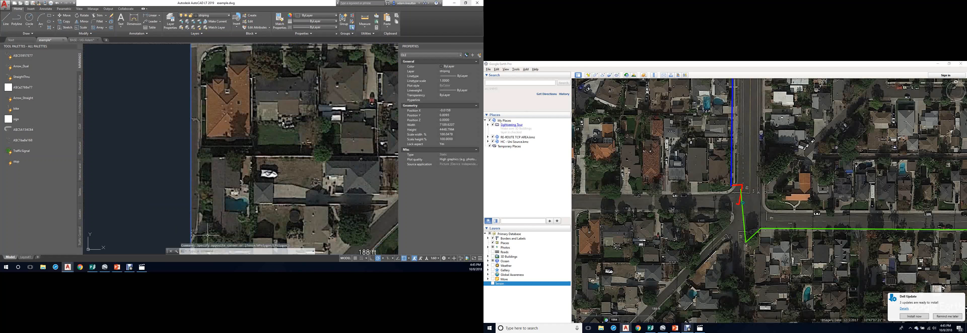
{"action": "middle_click_drag", "start_coordinate": [200, 227], "coordinate": [175, 156]}
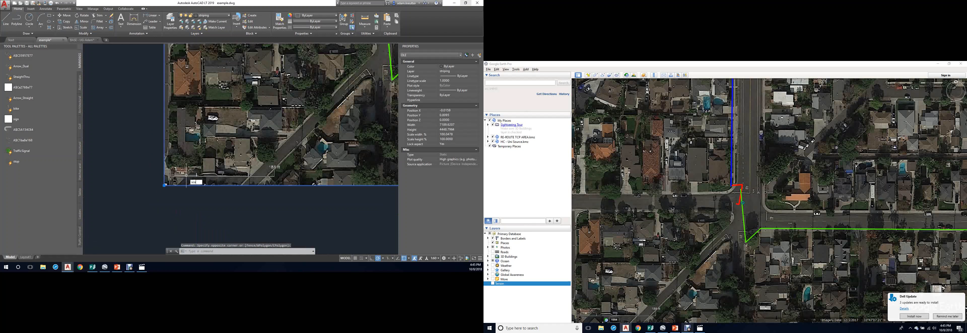
{"action": "type", "text": "sca"}
{"action": "key", "text": "Return"}
{"action": "scroll", "coordinate": [186, 175], "scroll_direction": "up", "scroll_amount": 5}
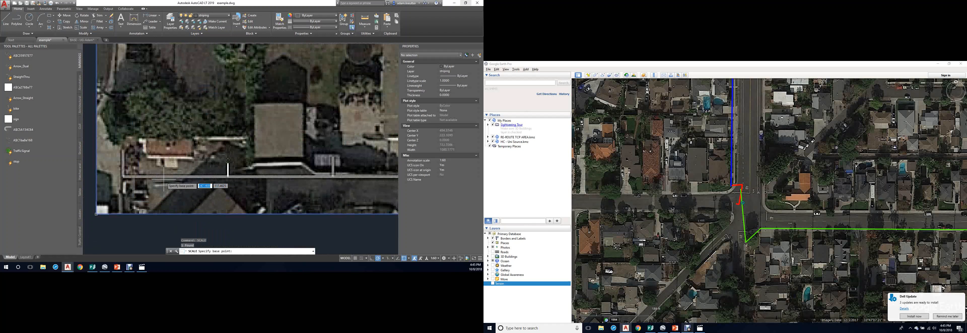
{"action": "left_click", "coordinate": [124, 176]}
{"action": "type", "text": "r"}
{"action": "key", "text": "Return"}
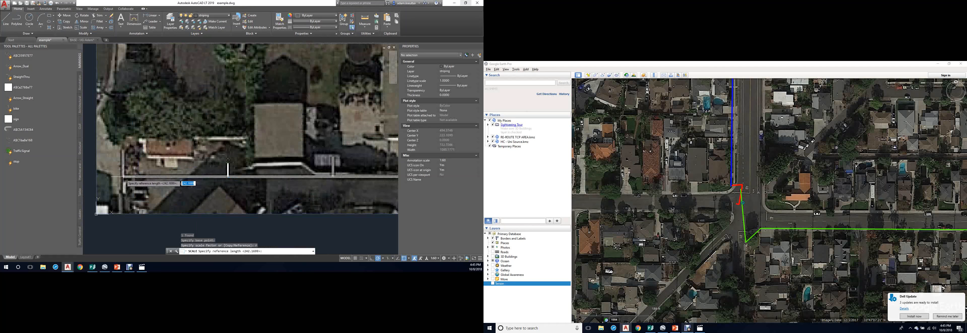
{"action": "left_click", "coordinate": [124, 175]}
{"action": "scroll", "coordinate": [283, 211], "scroll_direction": "down", "scroll_amount": 2}
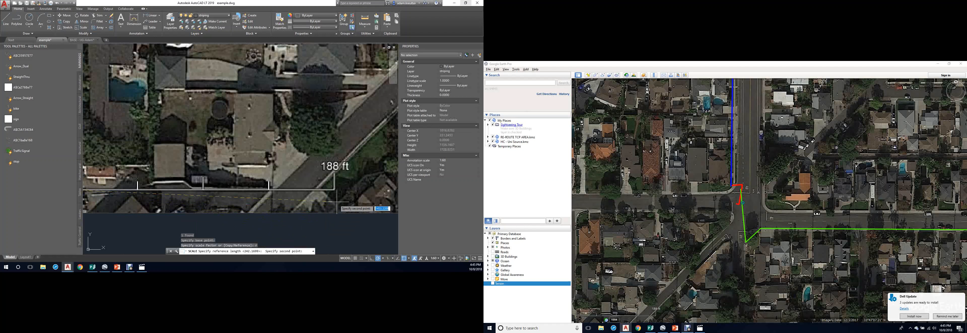
{"action": "scroll", "coordinate": [336, 202], "scroll_direction": "up", "scroll_amount": 6}
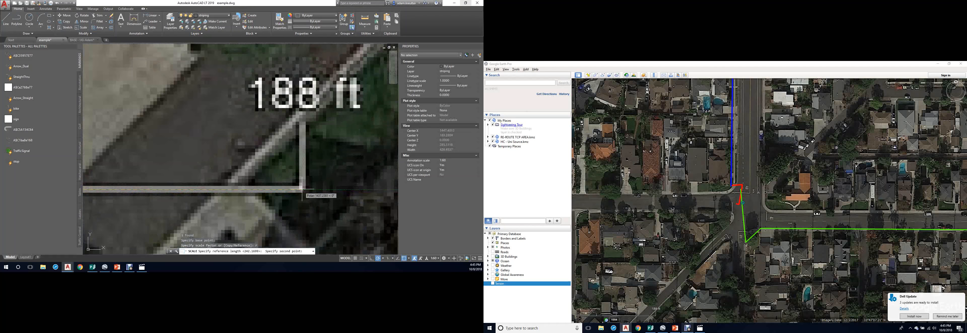
{"action": "left_click", "coordinate": [303, 188]}
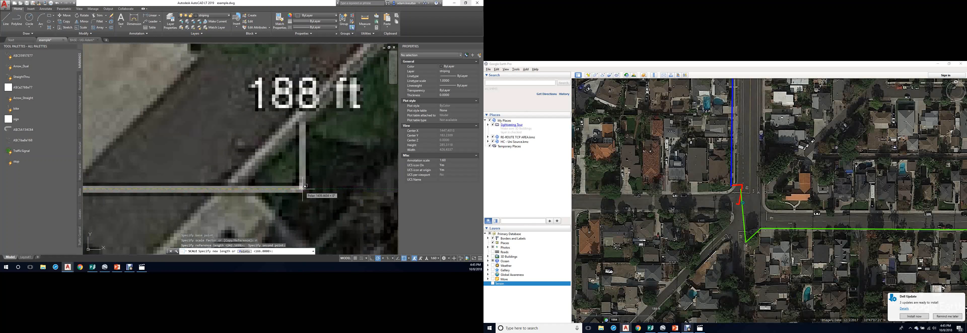
{"action": "type", "text": "18"}
{"action": "key", "text": "Return"}
Step: Paste the adjoining aerial image into the empty area to the right of the scaled first image
{"action": "scroll", "coordinate": [161, 142], "scroll_direction": "down", "scroll_amount": 12}
{"action": "middle_click_drag", "start_coordinate": [170, 138], "coordinate": [248, 124]}
{"action": "scroll", "coordinate": [234, 110], "scroll_direction": "up", "scroll_amount": 5}
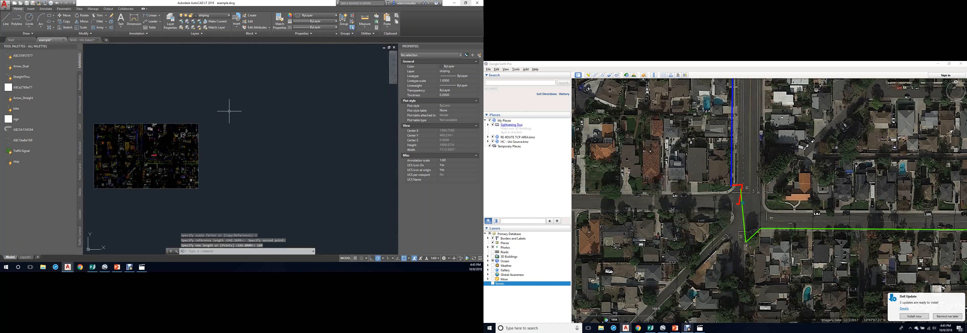
{"action": "middle_click_drag", "start_coordinate": [148, 142], "coordinate": [231, 114]}
{"action": "scroll", "coordinate": [207, 165], "scroll_direction": "up", "scroll_amount": 2}
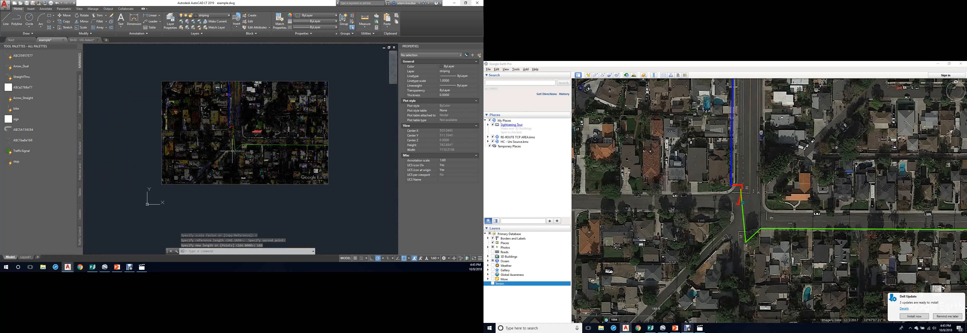
{"action": "middle_click_drag", "start_coordinate": [232, 151], "coordinate": [238, 174]}
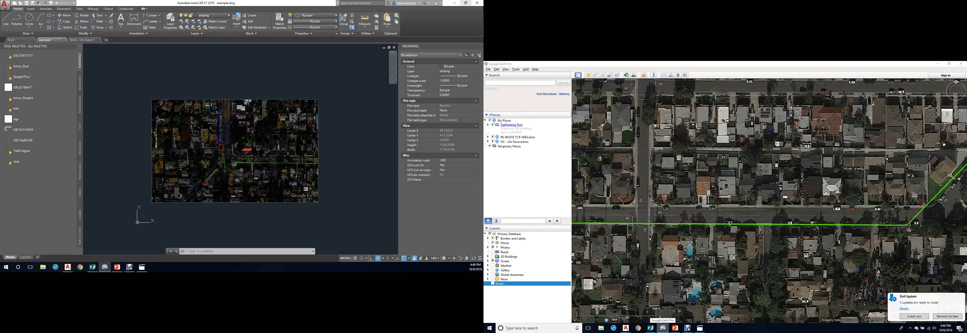
{"action": "scroll", "coordinate": [274, 165], "scroll_direction": "up", "scroll_amount": 2}
{"action": "key", "text": "ctrl+v"}
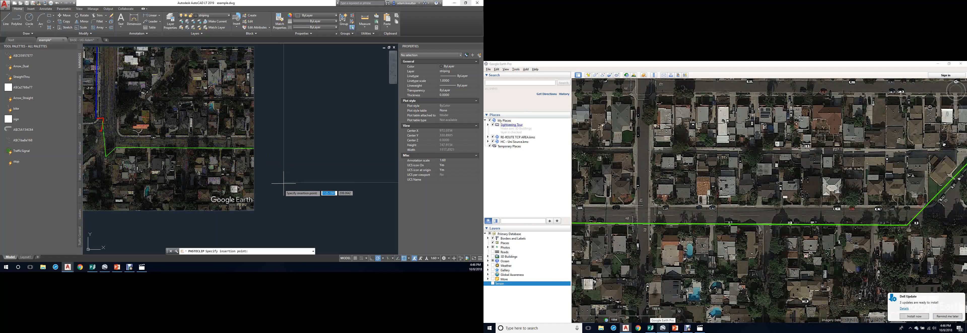
{"action": "left_click", "coordinate": [280, 187]}
Step: Scale the second image by reference along its own scale bar, from the bar's left end, to a new length of 188
{"action": "left_click", "coordinate": [305, 195]}
{"action": "left_click", "coordinate": [290, 179]}
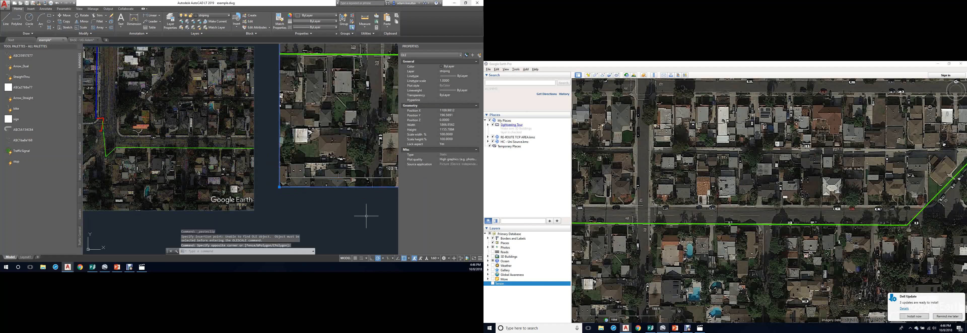
{"action": "type", "text": "sca"}
{"action": "key", "text": "Return"}
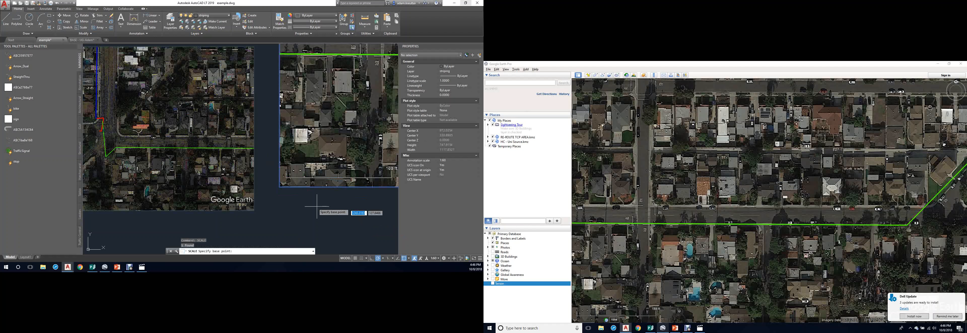
{"action": "scroll", "coordinate": [287, 167], "scroll_direction": "up", "scroll_amount": 5}
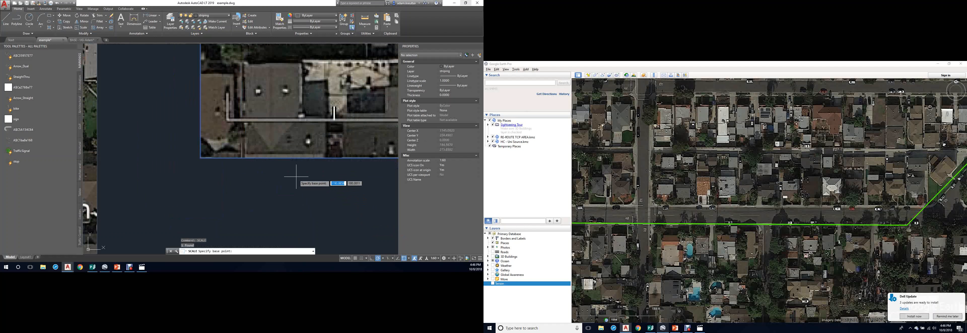
{"action": "left_click", "coordinate": [227, 120]}
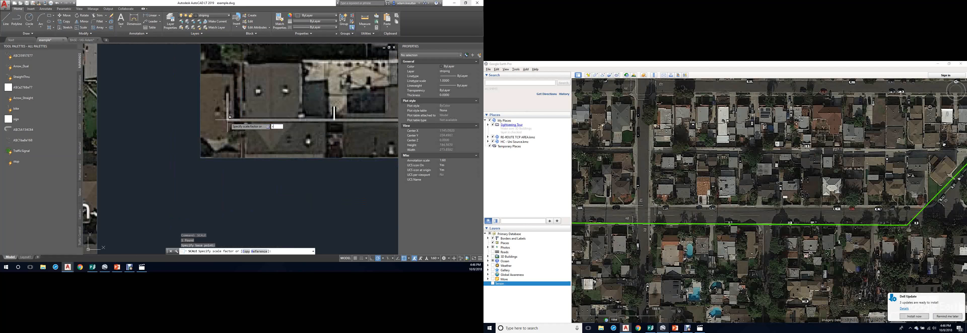
{"action": "type", "text": "r"}
{"action": "key", "text": "Return"}
{"action": "left_click", "coordinate": [227, 120]}
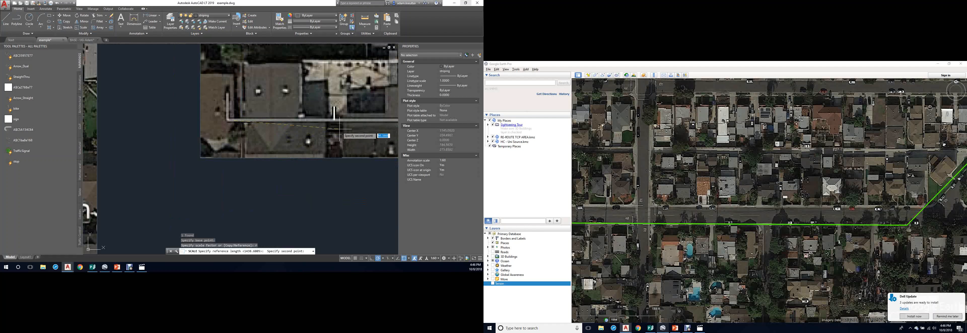
{"action": "scroll", "coordinate": [348, 128], "scroll_direction": "down", "scroll_amount": 1}
{"action": "middle_click_drag", "start_coordinate": [349, 128], "coordinate": [238, 156]}
{"action": "middle_click_drag", "start_coordinate": [374, 165], "coordinate": [316, 175]}
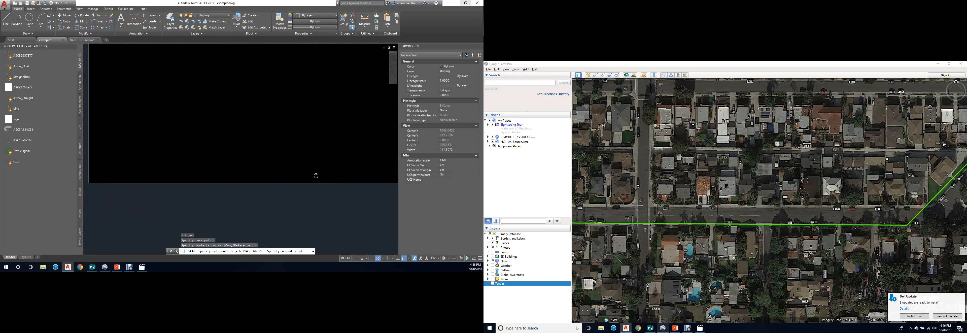
{"action": "scroll", "coordinate": [313, 173], "scroll_direction": "up", "scroll_amount": 3}
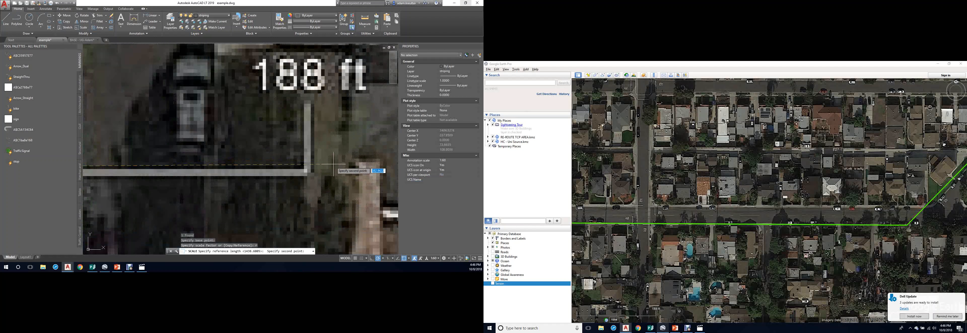
{"action": "left_click", "coordinate": [306, 171]}
{"action": "type", "text": "188"}
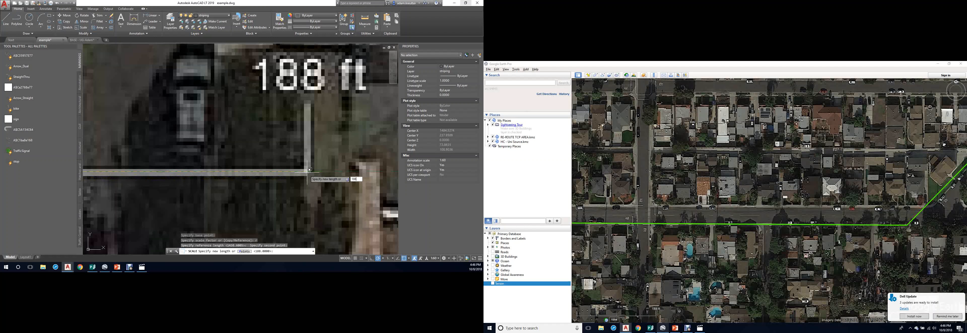
{"action": "key", "text": "Return"}
Step: Move the second aerial image left so it sits just beside the first image
{"action": "scroll", "coordinate": [210, 165], "scroll_direction": "down", "scroll_amount": 8}
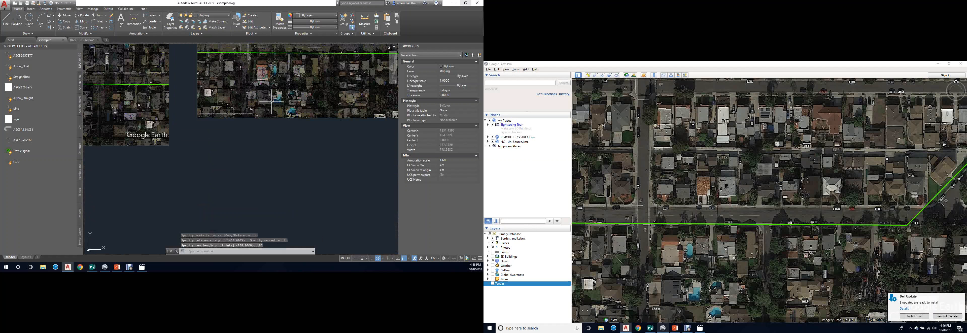
{"action": "left_click", "coordinate": [271, 151]}
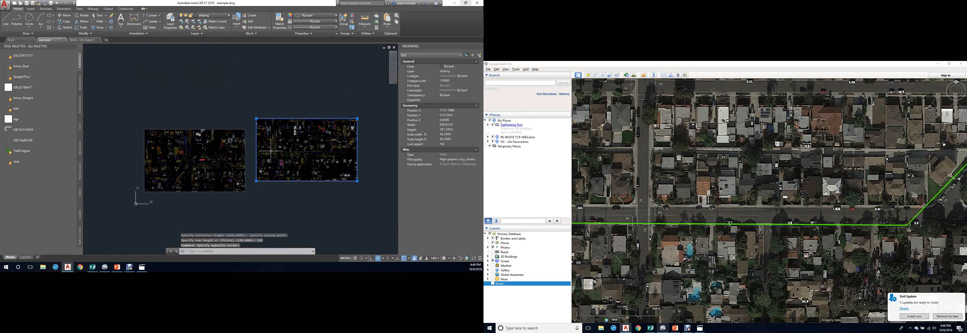
{"action": "type", "text": "m"}
{"action": "key", "text": "Return"}
{"action": "left_click", "coordinate": [271, 150]}
{"action": "scroll", "coordinate": [266, 167], "scroll_direction": "up", "scroll_amount": 4}
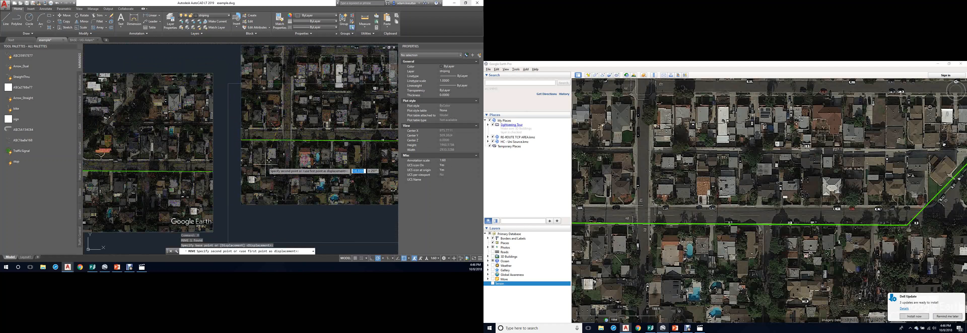
{"action": "left_click", "coordinate": [247, 176]}
Step: Move the second image from the corner of its parked white car onto the same car in the first image, so the streets align
{"action": "left_click", "coordinate": [229, 157]}
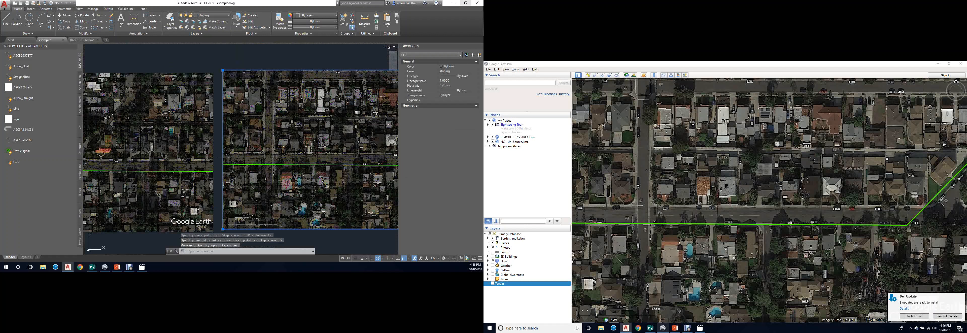
{"action": "type", "text": "m"}
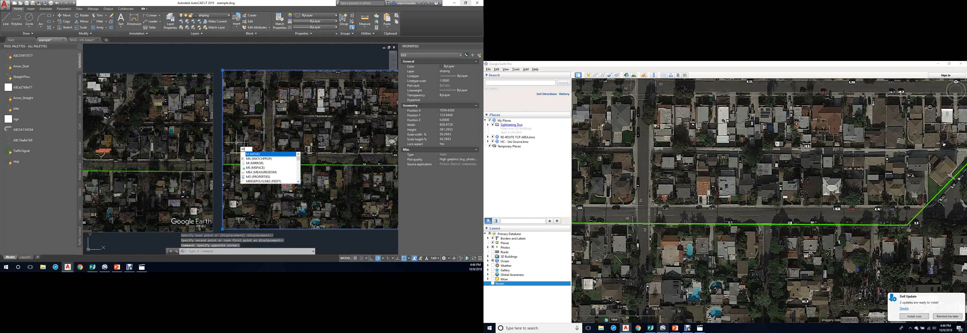
{"action": "key", "text": "Return"}
{"action": "scroll", "coordinate": [235, 145], "scroll_direction": "up", "scroll_amount": 4}
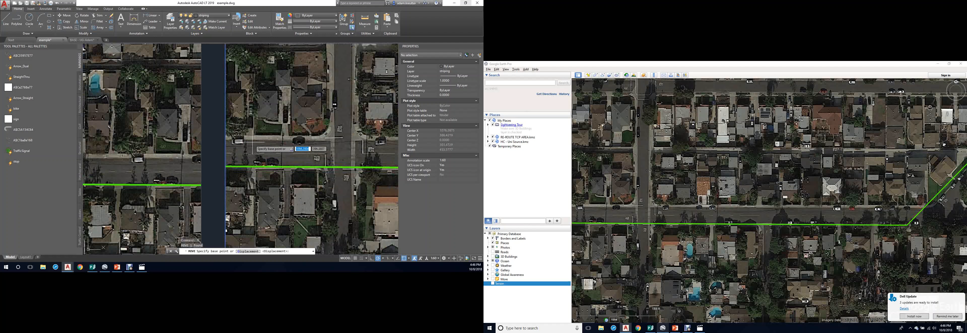
{"action": "scroll", "coordinate": [242, 145], "scroll_direction": "up", "scroll_amount": 3}
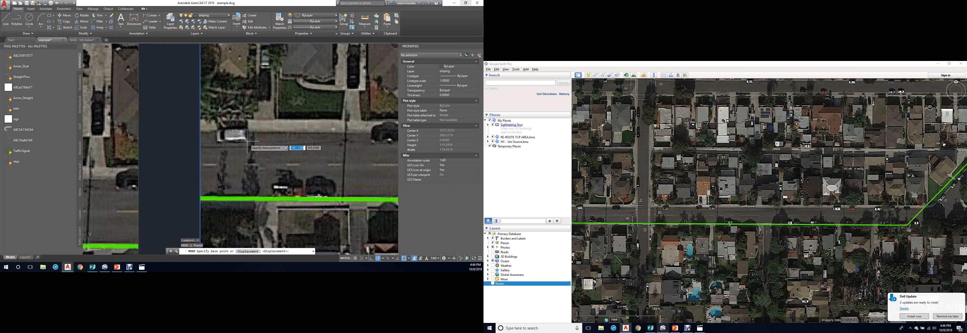
{"action": "left_click", "coordinate": [248, 142]}
{"action": "scroll", "coordinate": [247, 142], "scroll_direction": "down", "scroll_amount": 4}
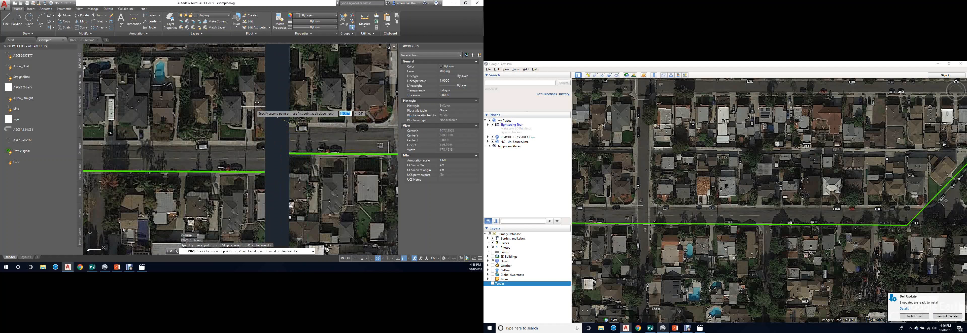
{"action": "scroll", "coordinate": [249, 140], "scroll_direction": "up", "scroll_amount": 3}
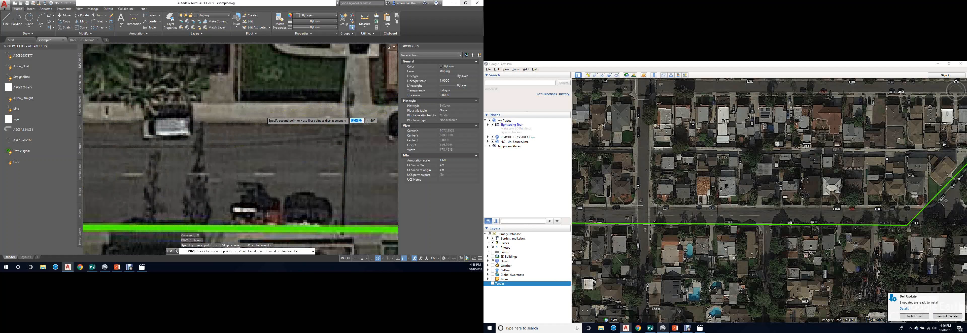
{"action": "scroll", "coordinate": [259, 115], "scroll_direction": "down", "scroll_amount": 3}
{"action": "scroll", "coordinate": [257, 114], "scroll_direction": "up", "scroll_amount": 3}
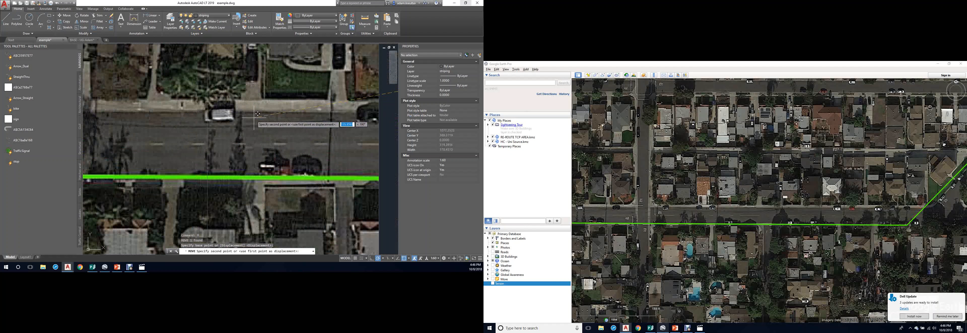
{"action": "left_click", "coordinate": [237, 116]}
{"action": "scroll", "coordinate": [237, 117], "scroll_direction": "down", "scroll_amount": 3}
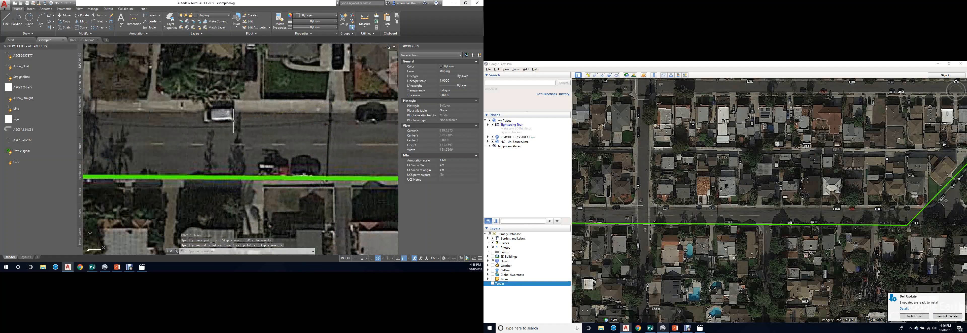
Step: Examine the joined aerial images across their full extent and check the free space beside them
{"action": "scroll", "coordinate": [239, 120], "scroll_direction": "down", "scroll_amount": 5}
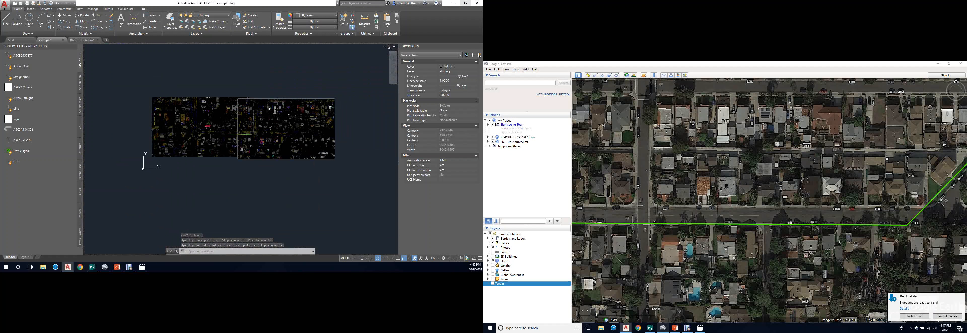
{"action": "scroll", "coordinate": [266, 120], "scroll_direction": "up", "scroll_amount": 4}
{"action": "scroll", "coordinate": [266, 120], "scroll_direction": "down", "scroll_amount": 2}
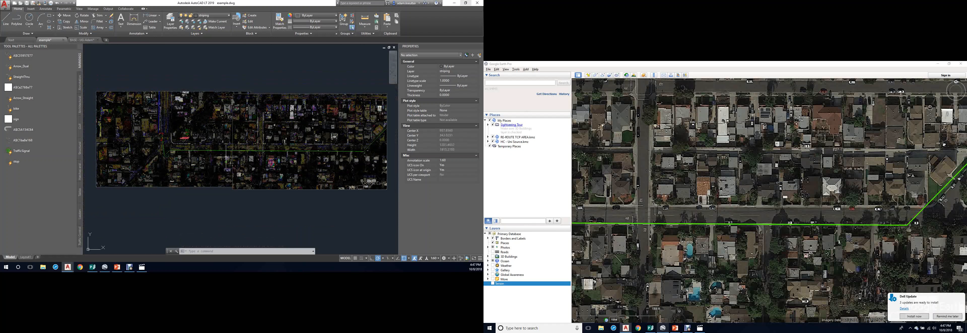
{"action": "scroll", "coordinate": [294, 135], "scroll_direction": "down", "scroll_amount": 2}
{"action": "middle_click_drag", "start_coordinate": [294, 136], "coordinate": [248, 135]}
{"action": "middle_click_drag", "start_coordinate": [361, 116], "coordinate": [326, 118]}
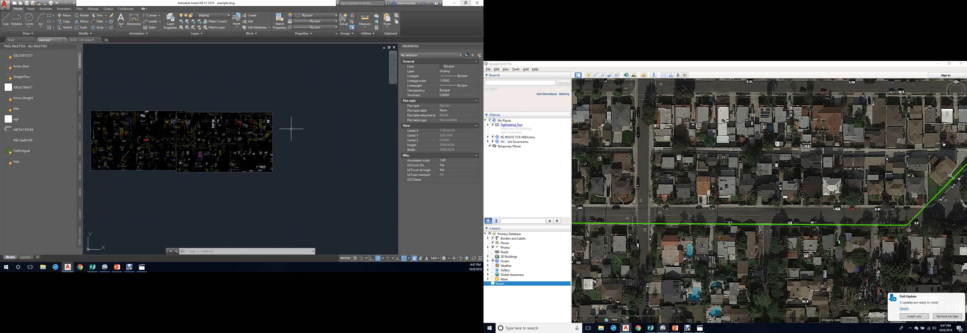
{"action": "scroll", "coordinate": [215, 141], "scroll_direction": "up", "scroll_amount": 4}
{"action": "scroll", "coordinate": [215, 142], "scroll_direction": "down", "scroll_amount": 2}
{"action": "middle_click_drag", "start_coordinate": [186, 143], "coordinate": [226, 145]}
Step: Switch to Google Earth and view the colored route lines across the wider city area
{"action": "scroll", "coordinate": [770, 203], "scroll_direction": "down", "scroll_amount": 10}
{"action": "left_click_drag", "start_coordinate": [769, 180], "coordinate": [728, 271]}
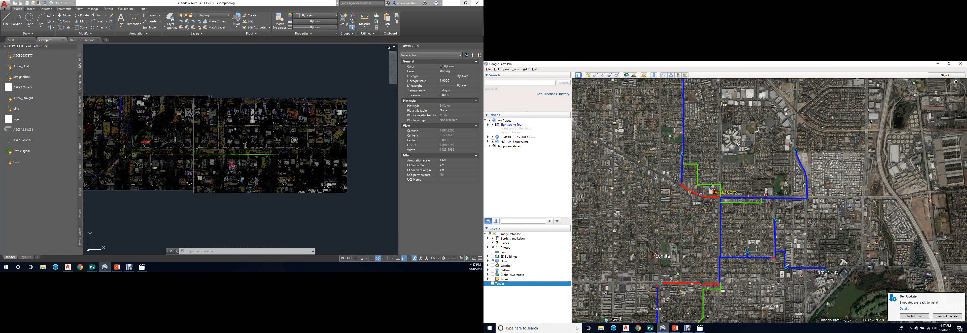
{"action": "left_click_drag", "start_coordinate": [769, 201], "coordinate": [781, 192]}
{"action": "left_click", "coordinate": [216, 210]}
{"action": "scroll", "coordinate": [216, 210], "scroll_direction": "down", "scroll_amount": 2}
{"action": "middle_click_drag", "start_coordinate": [216, 210], "coordinate": [254, 200]}
{"action": "scroll", "coordinate": [249, 148], "scroll_direction": "up", "scroll_amount": 2}
{"action": "left_click_drag", "start_coordinate": [280, 88], "coordinate": [184, 162]}
{"action": "left_click", "coordinate": [228, 15]}
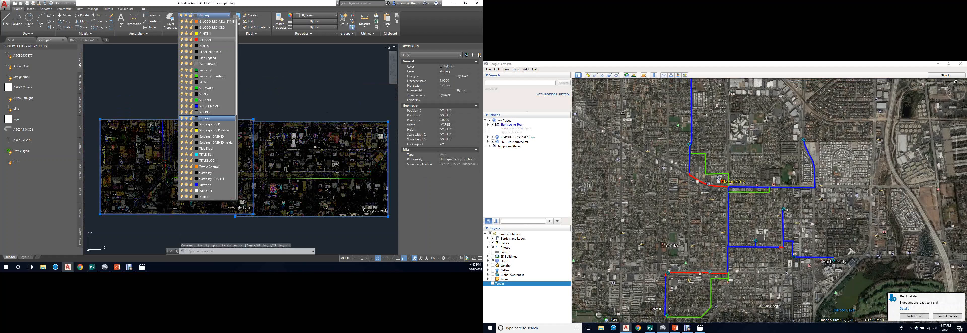
{"action": "left_click_drag", "start_coordinate": [237, 125], "coordinate": [236, 25]}
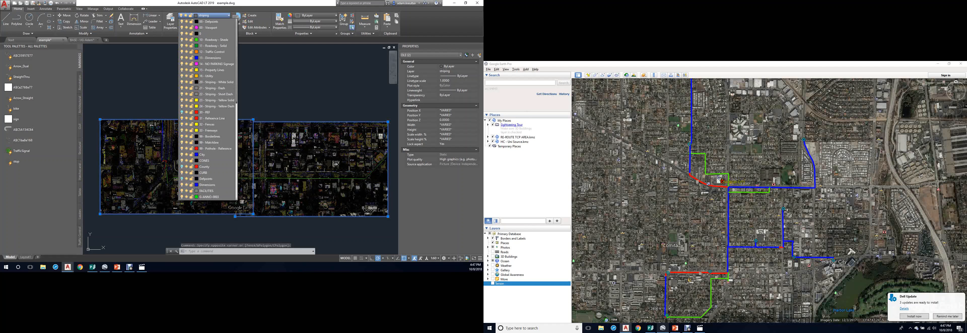
{"action": "key", "text": "Escape"}
{"action": "key", "text": "Escape"}
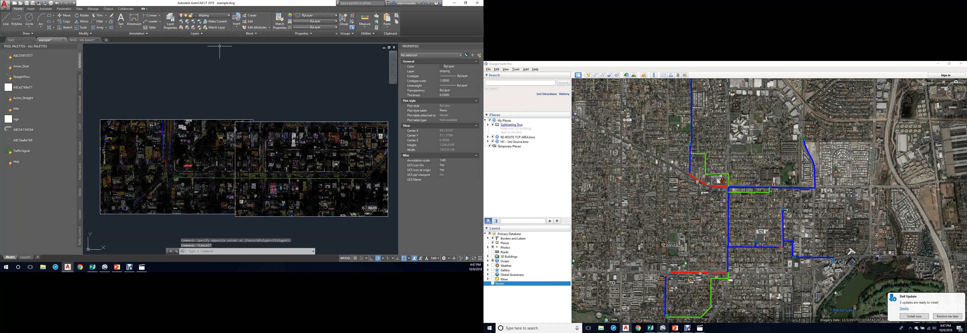
Step: In the AutoCAD drawing, lock the first Defpoints layer among the numbered layers
{"action": "left_click", "coordinate": [229, 16]}
{"action": "left_click", "coordinate": [228, 15]}
{"action": "left_click", "coordinate": [229, 16]}
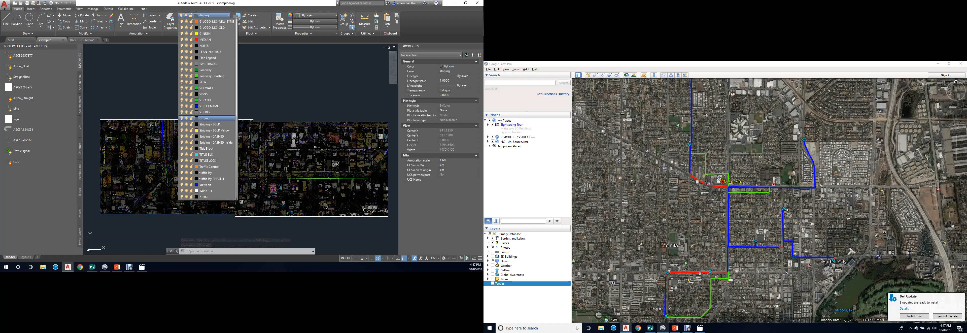
{"action": "scroll", "coordinate": [236, 17], "scroll_direction": "up", "scroll_amount": 10}
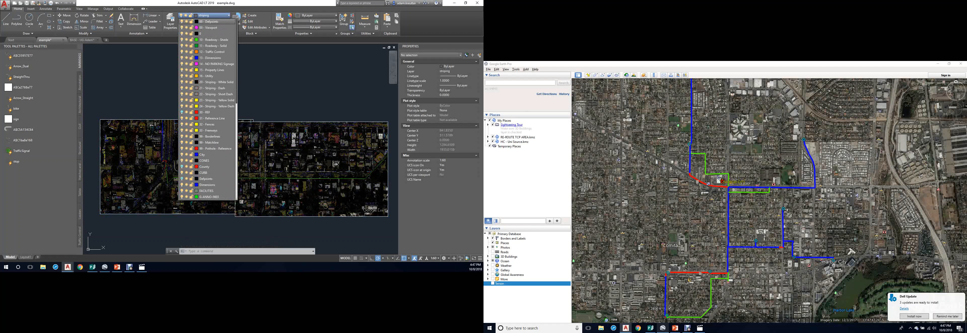
{"action": "left_click", "coordinate": [191, 21]}
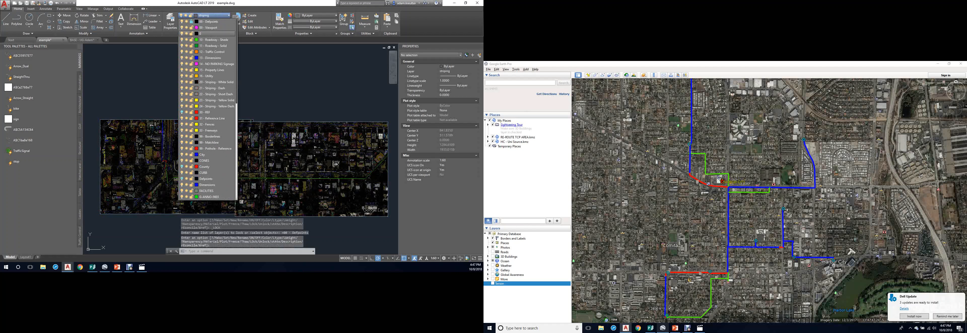
Step: Look through the available layers and make the 11 - Roadway - Solid layer current
{"action": "scroll", "coordinate": [211, 82], "scroll_direction": "down", "scroll_amount": 4}
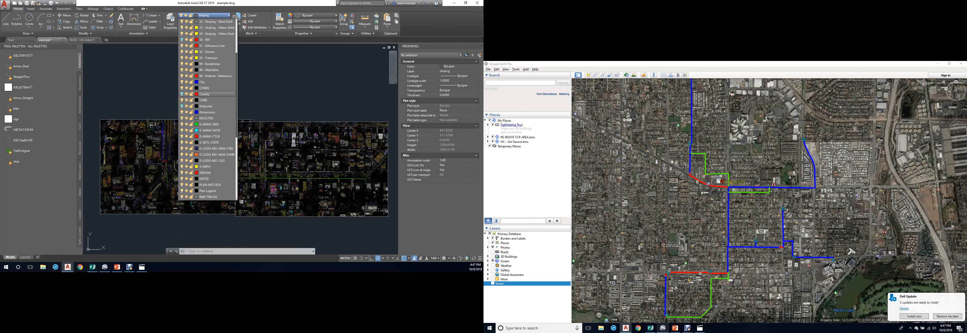
{"action": "scroll", "coordinate": [208, 93], "scroll_direction": "up", "scroll_amount": 1}
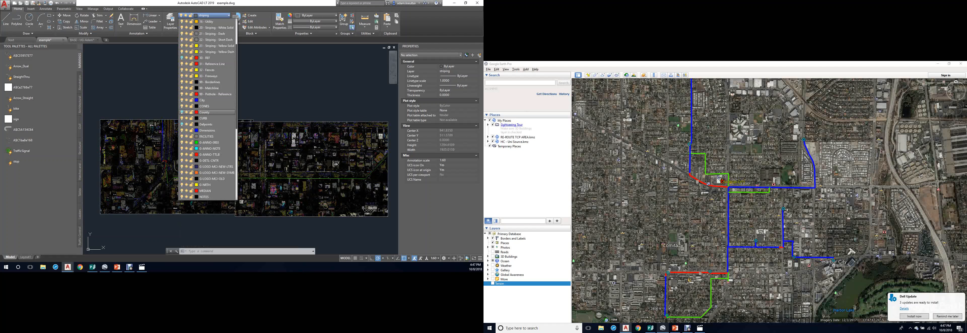
{"action": "scroll", "coordinate": [208, 113], "scroll_direction": "up", "scroll_amount": 3}
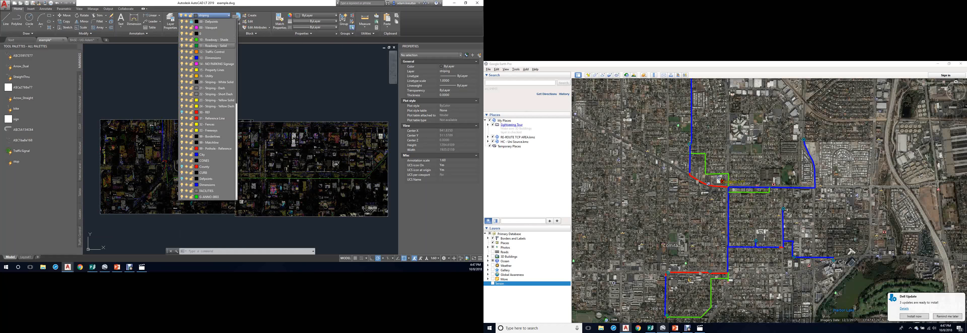
{"action": "left_click", "coordinate": [212, 52]}
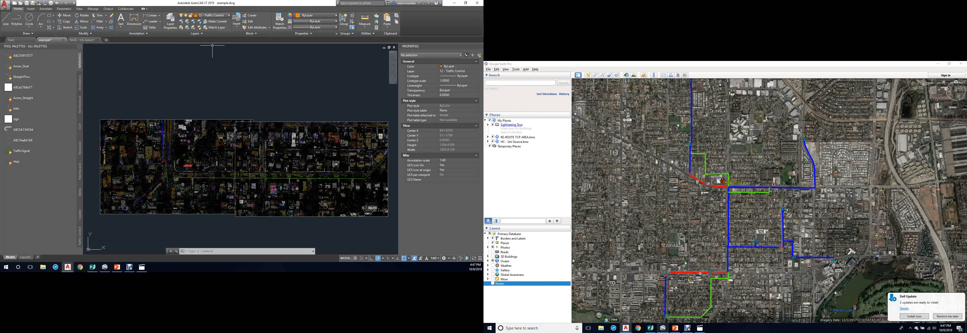
{"action": "left_click", "coordinate": [212, 15]}
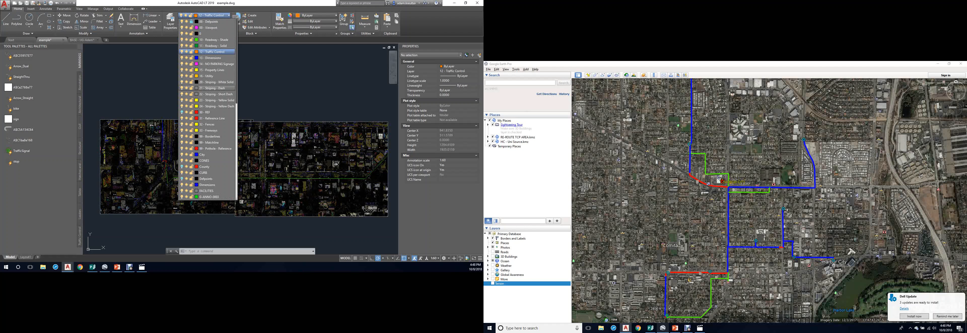
{"action": "left_click", "coordinate": [212, 45]}
Step: Trace the street's upper curb as a polyline, with an arc around the intersection corner and a straight segment up the side street
{"action": "scroll", "coordinate": [163, 118], "scroll_direction": "down", "scroll_amount": 1}
{"action": "scroll", "coordinate": [163, 118], "scroll_direction": "up", "scroll_amount": 8}
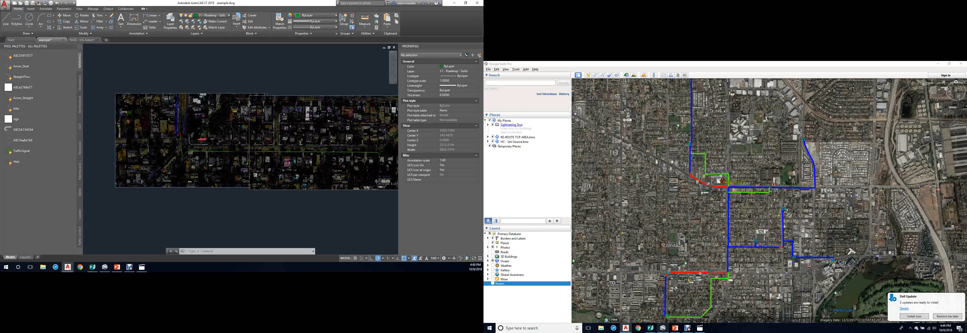
{"action": "mouse_move", "coordinate": [157, 95]}
{"action": "middle_mouse_down"}
{"action": "mouse_move", "coordinate": [155, 108]}
{"action": "mouse_move", "coordinate": [166, 109]}
{"action": "middle_mouse_up"}
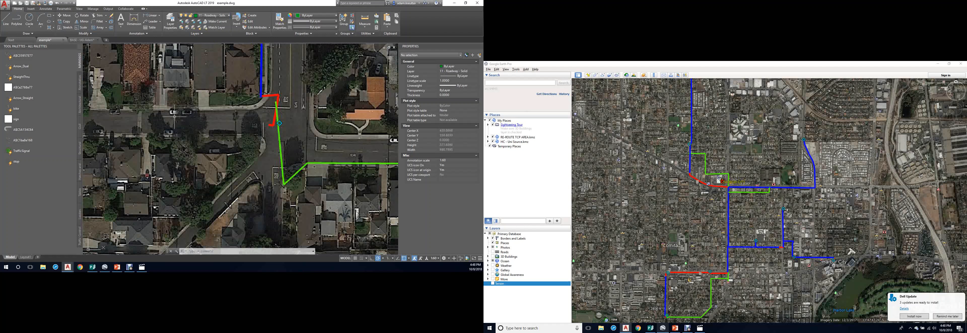
{"action": "type", "text": "pl"}
{"action": "key", "text": "Return"}
{"action": "left_click", "coordinate": [97, 110]}
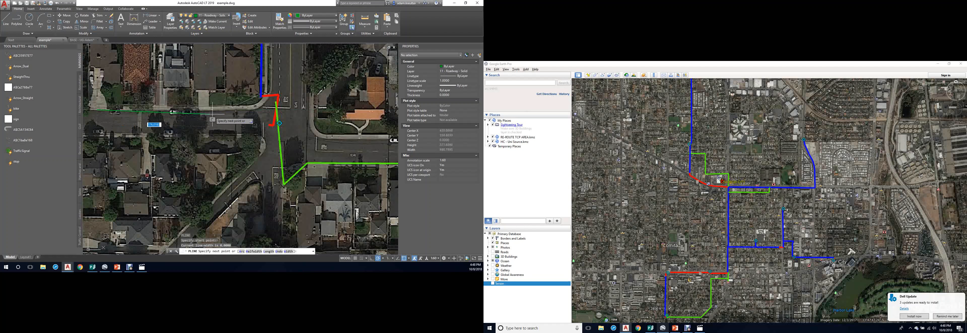
{"action": "left_click", "coordinate": [262, 110]}
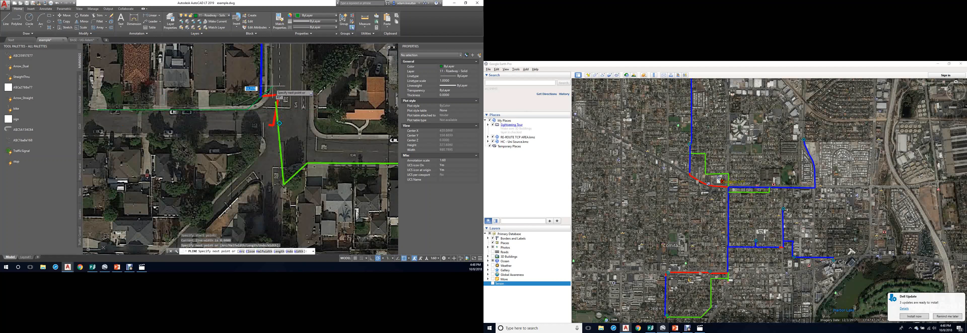
{"action": "key", "text": "Return"}
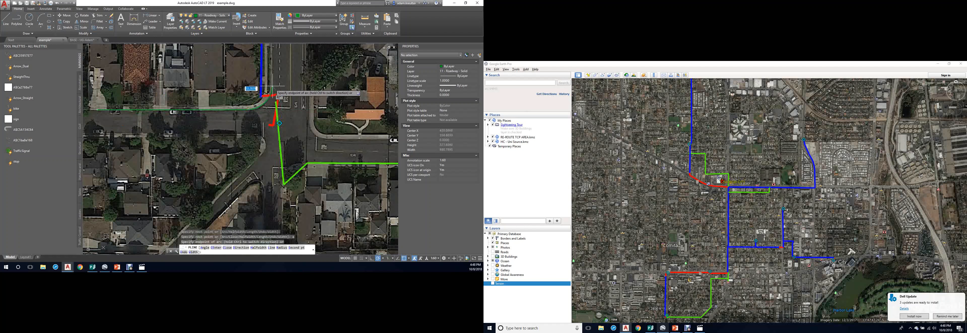
{"action": "scroll", "coordinate": [275, 69], "scroll_direction": "down", "scroll_amount": 3}
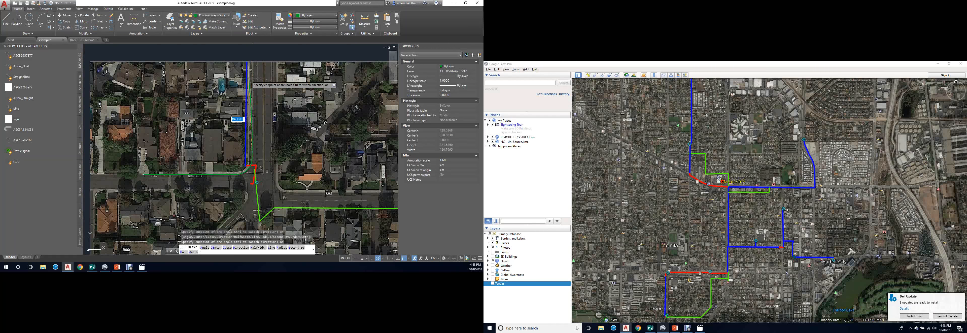
{"action": "type", "text": "l"}
{"action": "key", "text": "Return"}
{"action": "key", "text": "Return"}
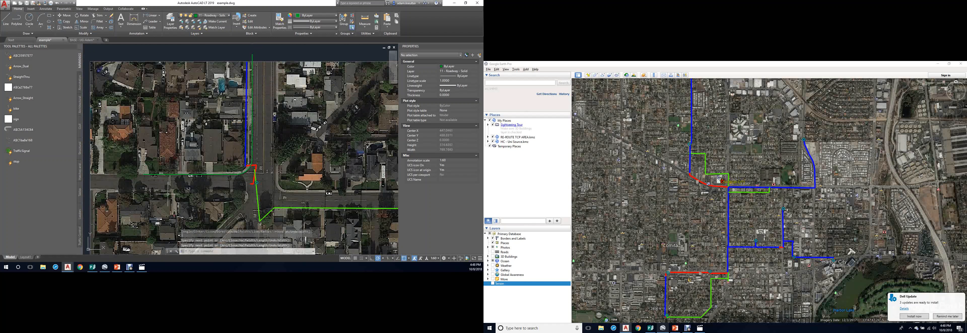
Step: Trace the street's lower curb as a polyline, with an arc around the intersection corner and a straight segment down the diagonal street
{"action": "key", "text": "Return"}
{"action": "left_click", "coordinate": [142, 190]}
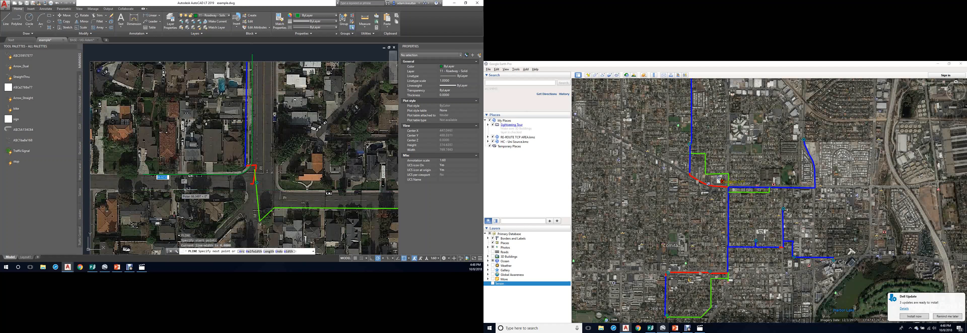
{"action": "left_click", "coordinate": [242, 190]}
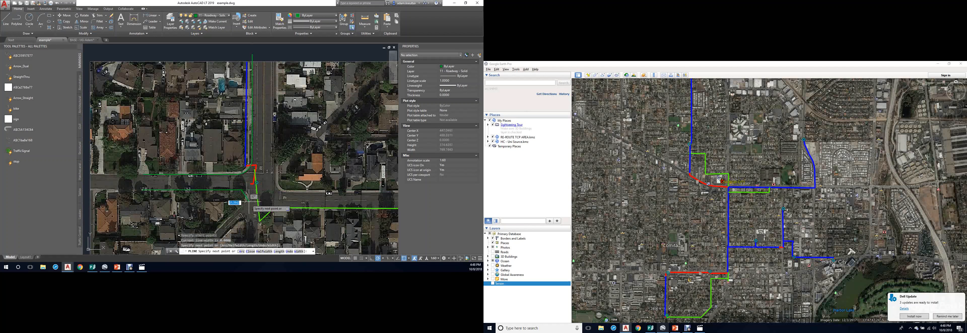
{"action": "type", "text": "a"}
{"action": "key", "text": "Return"}
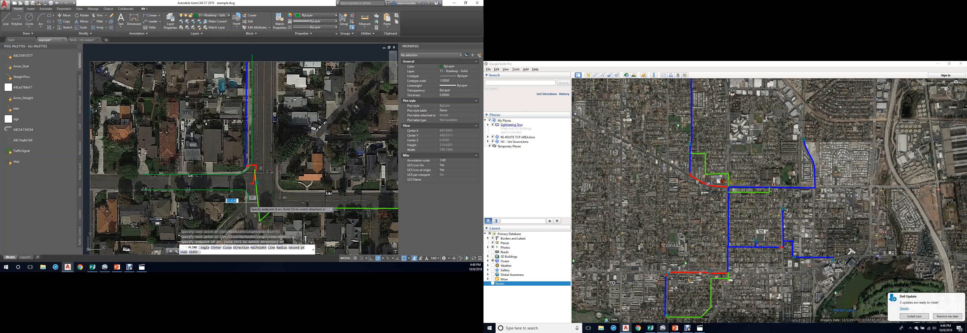
{"action": "scroll", "coordinate": [244, 203], "scroll_direction": "down", "scroll_amount": 5}
{"action": "scroll", "coordinate": [240, 205], "scroll_direction": "up", "scroll_amount": 6}
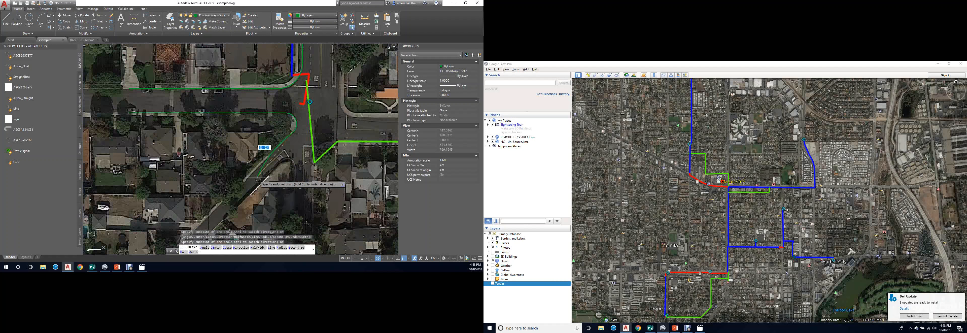
{"action": "type", "text": "l"}
{"action": "key", "text": "Return"}
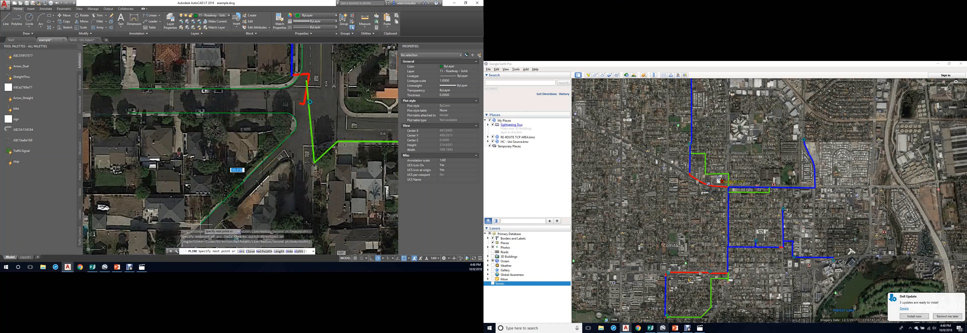
{"action": "left_click", "coordinate": [200, 223]}
{"action": "key", "text": "Return"}
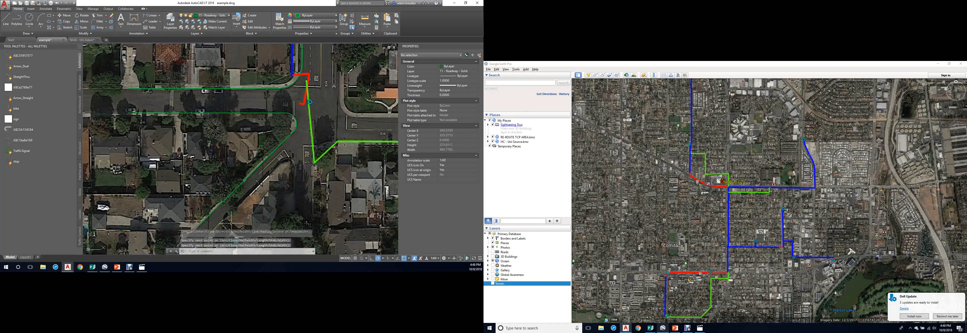
Step: Trace the diagonal street's opposite curb as a polyline, with an arc around its corner and a straight segment down the main street
{"action": "key", "text": "Return"}
{"action": "left_click", "coordinate": [213, 228]}
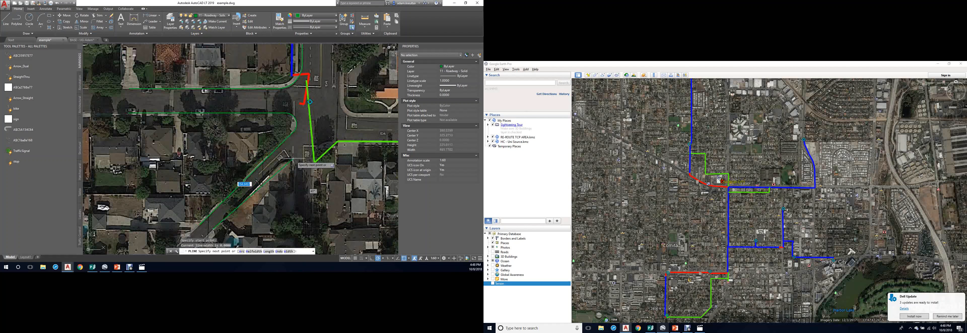
{"action": "left_click", "coordinate": [281, 162]}
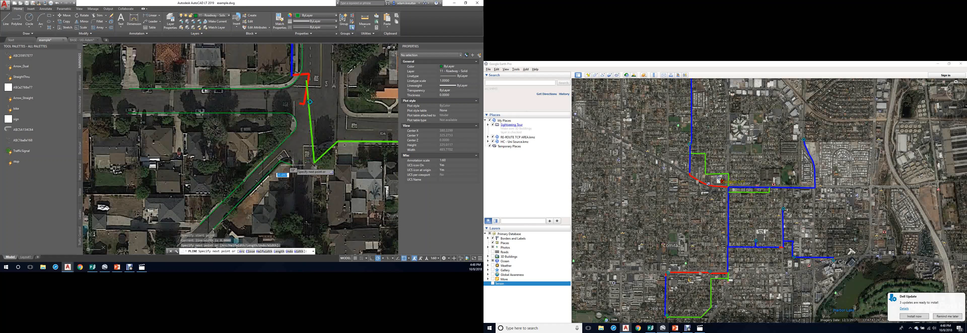
{"action": "key", "text": "Return"}
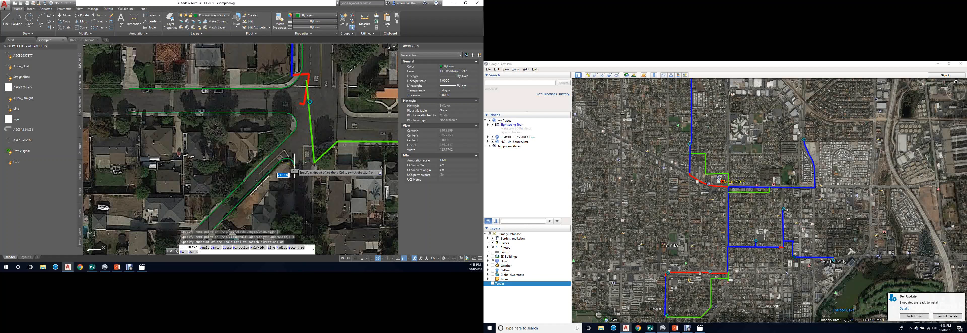
{"action": "scroll", "coordinate": [294, 166], "scroll_direction": "down", "scroll_amount": 2}
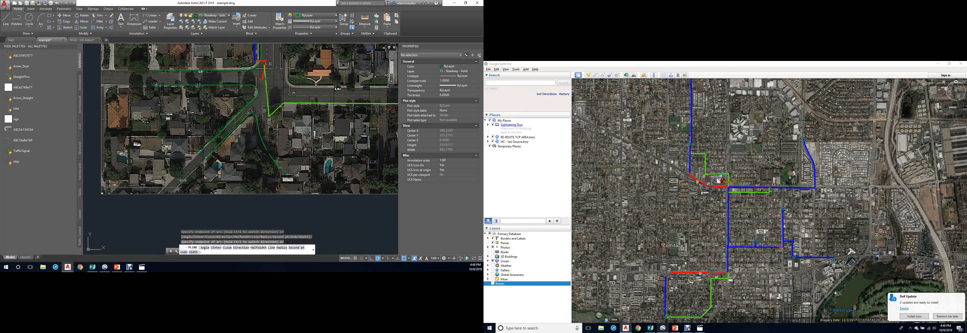
{"action": "type", "text": "l"}
{"action": "key", "text": "Return"}
{"action": "left_click", "coordinate": [257, 207]}
{"action": "key", "text": "Return"}
Step: Look through the available layers and make the striping layer current
{"action": "middle_click_drag", "start_coordinate": [267, 90], "coordinate": [245, 163]}
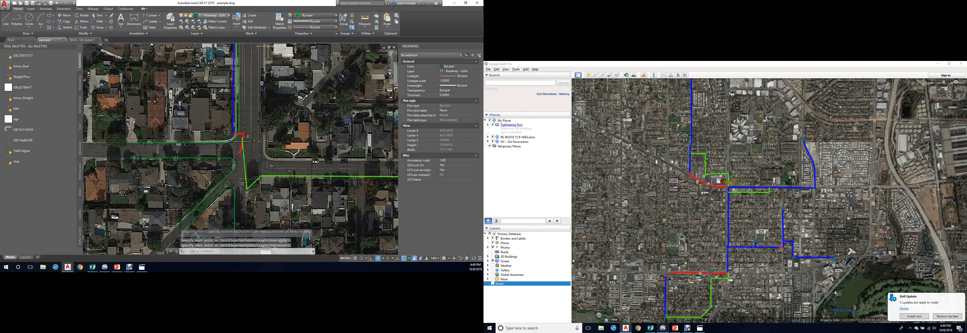
{"action": "left_click", "coordinate": [213, 15]}
{"action": "scroll", "coordinate": [214, 64], "scroll_direction": "up", "scroll_amount": 2}
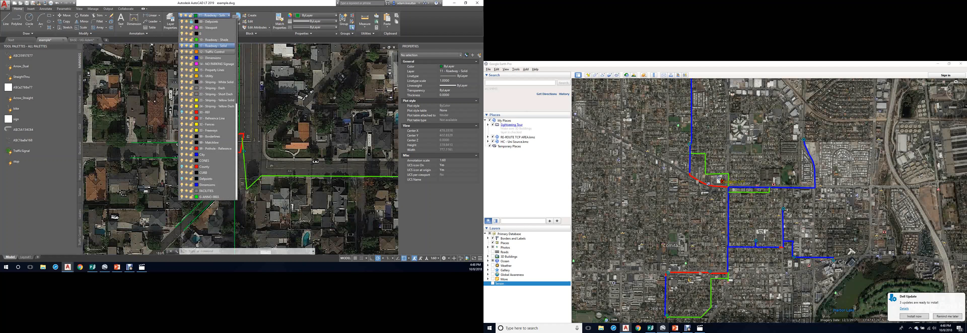
{"action": "scroll", "coordinate": [210, 124], "scroll_direction": "down", "scroll_amount": 1}
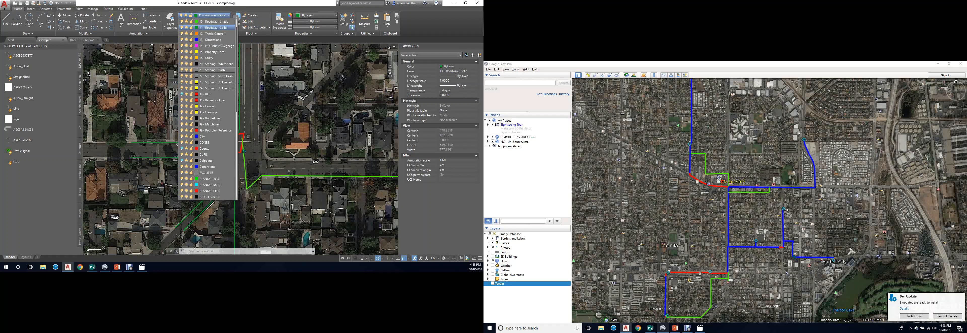
{"action": "scroll", "coordinate": [214, 70], "scroll_direction": "up", "scroll_amount": 1}
{"action": "scroll", "coordinate": [210, 82], "scroll_direction": "down", "scroll_amount": 10}
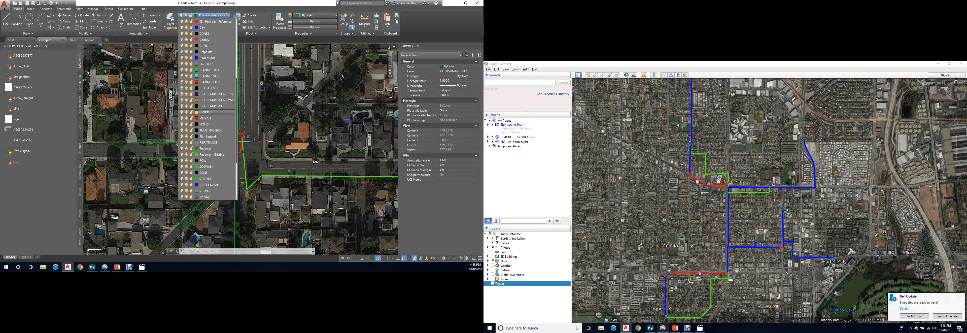
{"action": "left_click", "coordinate": [206, 118]}
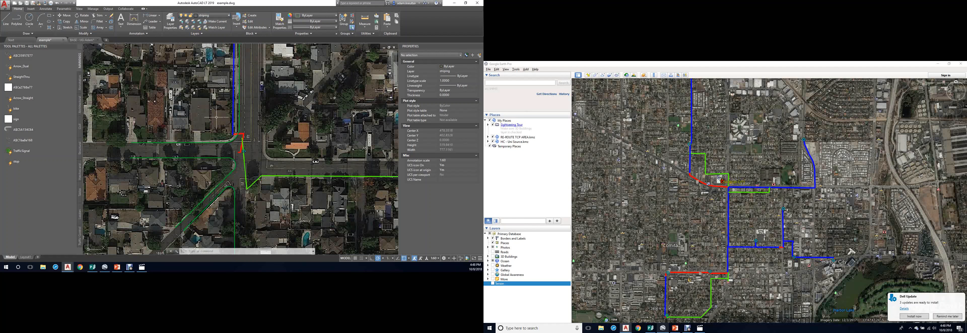
Step: Trace the white stop line across the main street at the intersection as a straight polyline
{"action": "scroll", "coordinate": [312, 186], "scroll_direction": "up", "scroll_amount": 6}
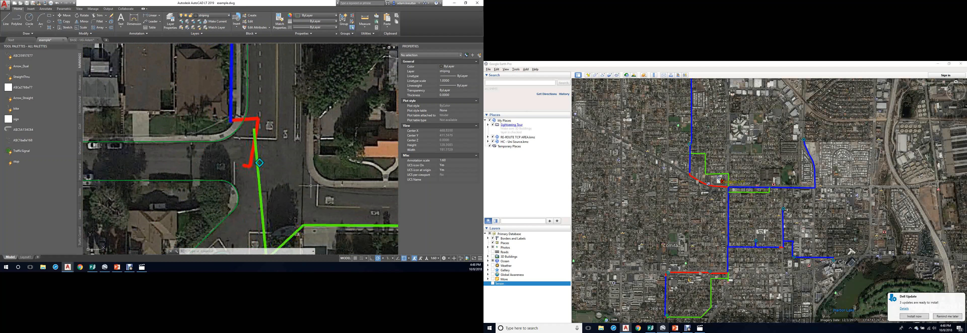
{"action": "scroll", "coordinate": [243, 142], "scroll_direction": "up", "scroll_amount": 6}
{"action": "type", "text": "pl"}
{"action": "key", "text": "Return"}
{"action": "left_click", "coordinate": [204, 125]}
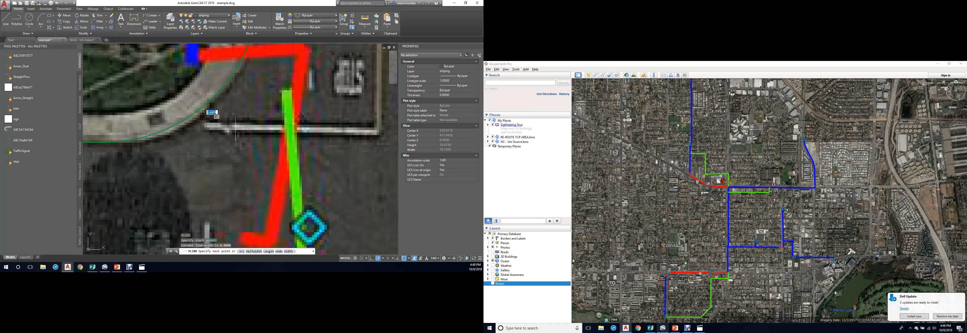
{"action": "left_click", "coordinate": [380, 131]}
{"action": "scroll", "coordinate": [380, 131], "scroll_direction": "down", "scroll_amount": 2}
{"action": "middle_click_drag", "start_coordinate": [380, 132], "coordinate": [259, 176]}
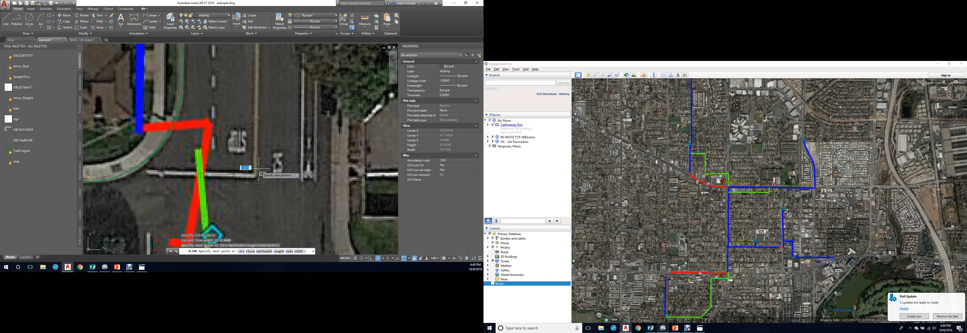
{"action": "key", "text": "Return"}
Step: Trace the main street's centerline stripe as a straight polyline from the stop line up to the aerial image's upper edge
{"action": "key", "text": "Return"}
{"action": "left_click", "coordinate": [255, 173]}
{"action": "scroll", "coordinate": [260, 80], "scroll_direction": "down", "scroll_amount": 6}
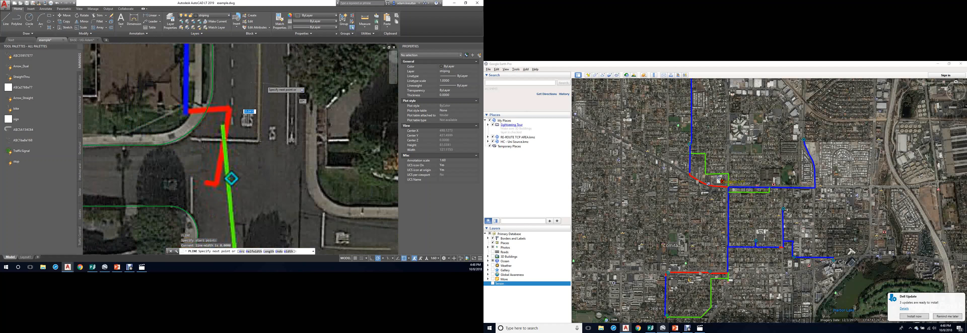
{"action": "middle_click_drag", "start_coordinate": [261, 80], "coordinate": [255, 213]}
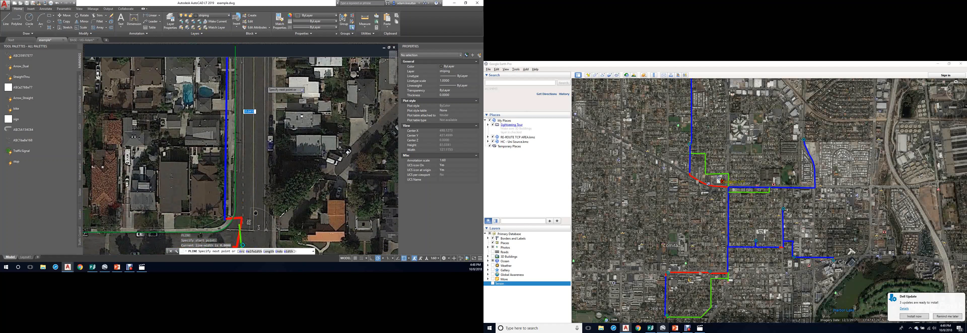
{"action": "left_click", "coordinate": [254, 50]}
{"action": "middle_click_drag", "start_coordinate": [257, 197], "coordinate": [267, 165]}
{"action": "key", "text": "Escape"}
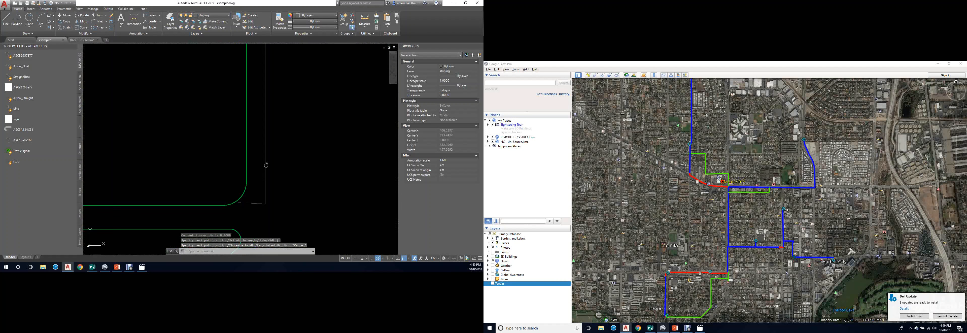
Step: Stretch the lower end of the centerline polyline to align it with the corner where the painted stripe meets the stop line
{"action": "scroll", "coordinate": [270, 150], "scroll_direction": "up", "scroll_amount": 4}
{"action": "left_click", "coordinate": [276, 162]}
{"action": "left_click", "coordinate": [262, 155]}
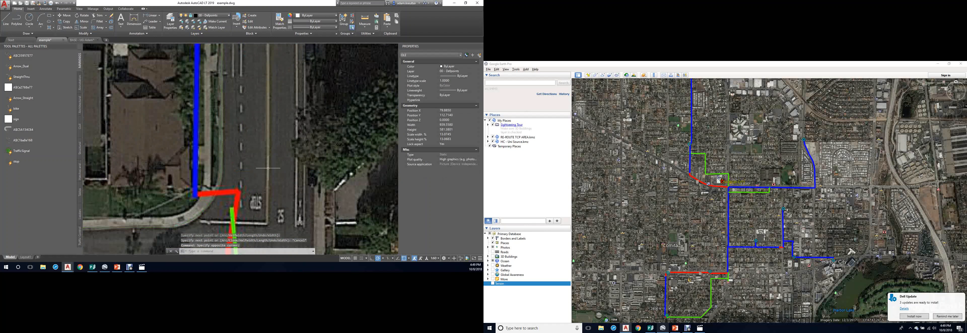
{"action": "key", "text": "Escape"}
{"action": "left_click", "coordinate": [269, 161]}
{"action": "middle_click_drag", "start_coordinate": [276, 159], "coordinate": [271, 113]}
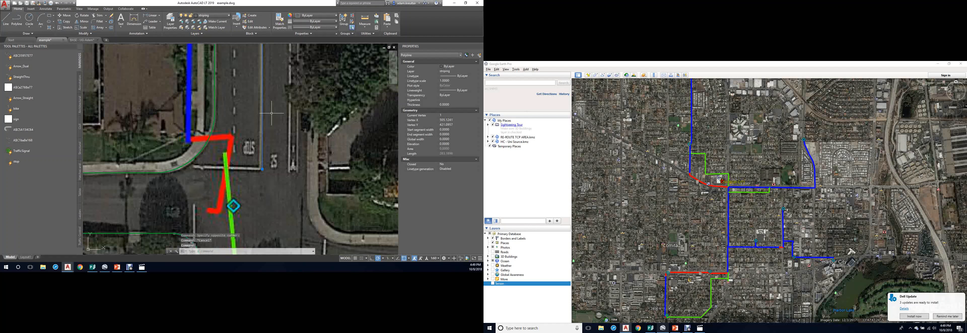
{"action": "scroll", "coordinate": [263, 165], "scroll_direction": "up", "scroll_amount": 5}
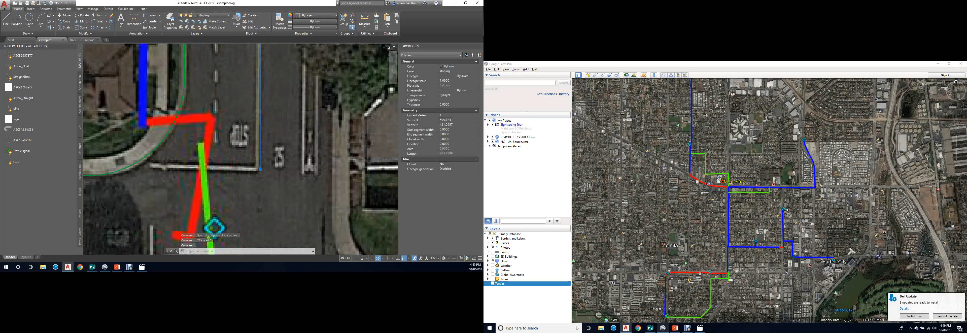
{"action": "scroll", "coordinate": [242, 172], "scroll_direction": "up", "scroll_amount": 3}
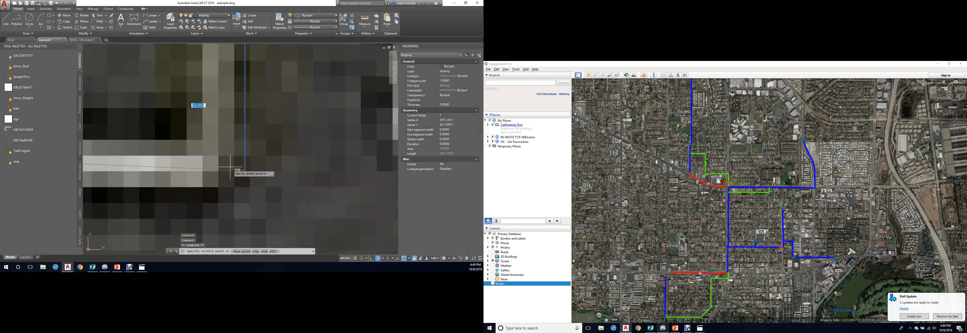
{"action": "left_click", "coordinate": [243, 171]}
{"action": "scroll", "coordinate": [257, 178], "scroll_direction": "down", "scroll_amount": 5}
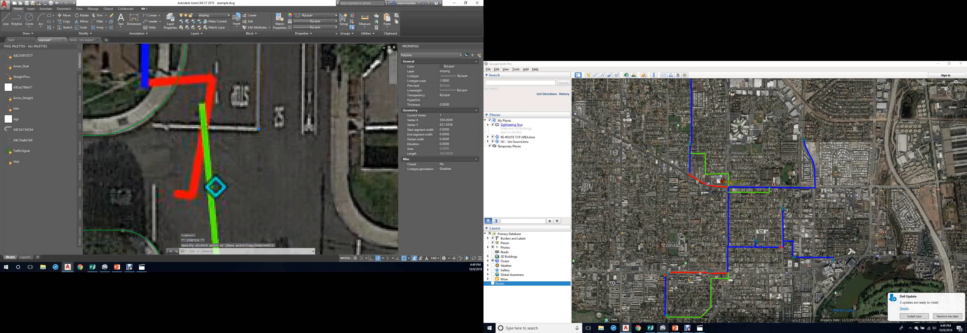
{"action": "key", "text": "Escape"}
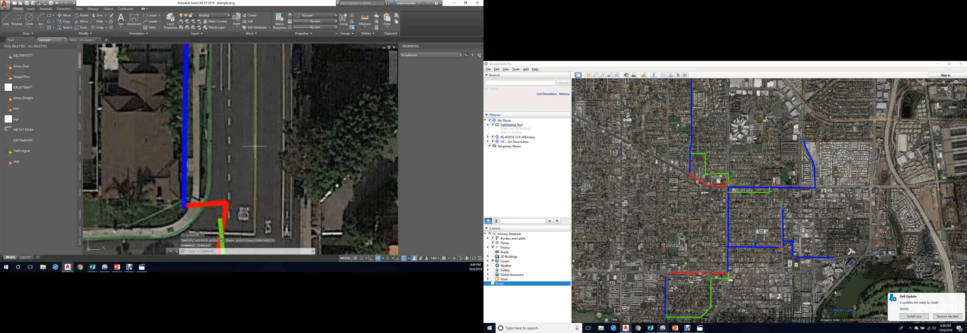
Step: Offset the centerline polyline by a distance of 1 to form the double centerline stripe
{"action": "type", "text": "o"}
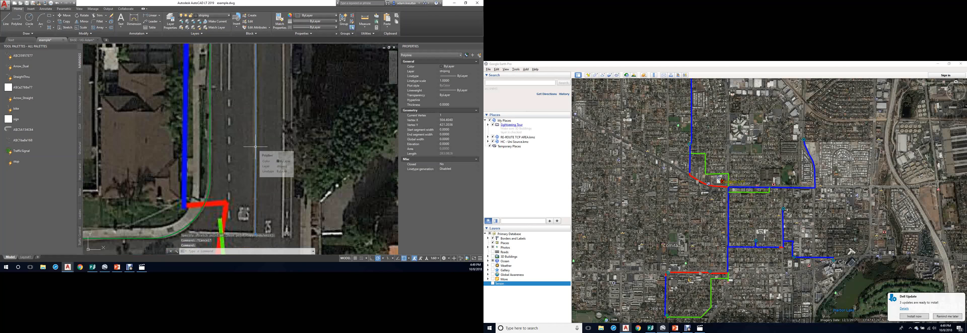
{"action": "key", "text": "Return"}
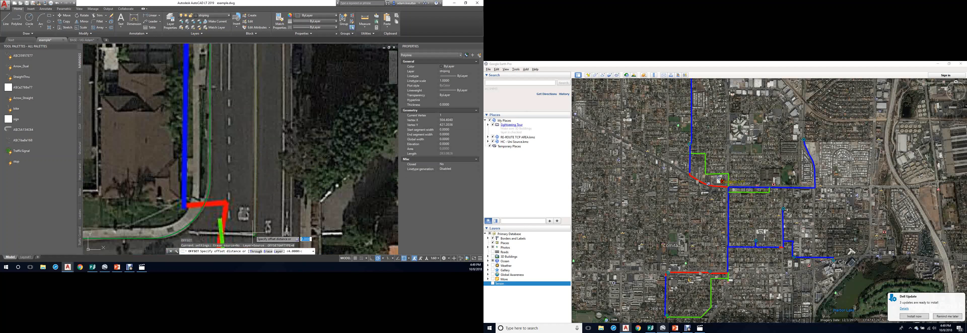
{"action": "scroll", "coordinate": [255, 230], "scroll_direction": "up", "scroll_amount": 4}
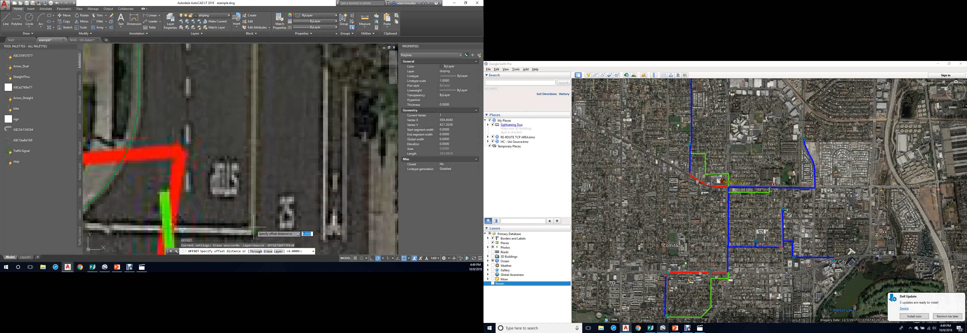
{"action": "left_click", "coordinate": [254, 230]}
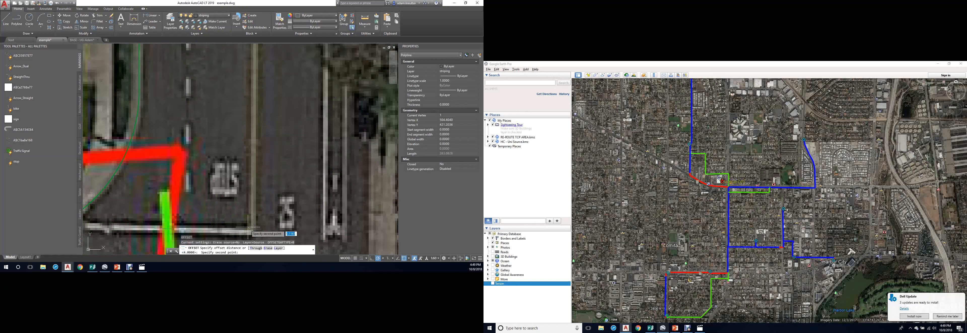
{"action": "type", "text": "o"}
{"action": "key", "text": "Return"}
{"action": "type", "text": "1"}
{"action": "key", "text": "Return"}
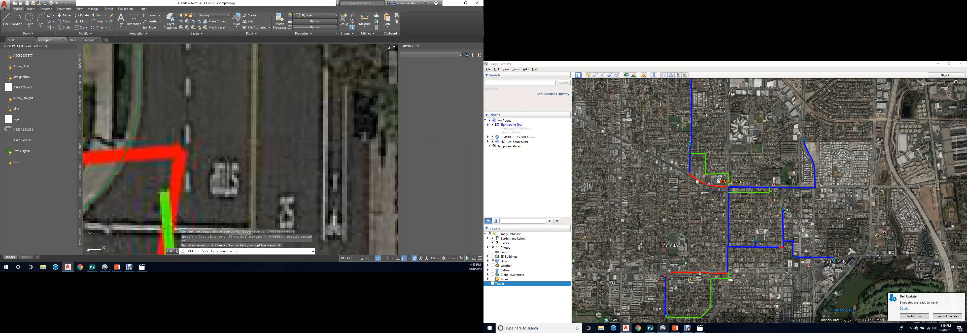
{"action": "left_click", "coordinate": [252, 166]}
{"action": "scroll", "coordinate": [251, 164], "scroll_direction": "down", "scroll_amount": 6}
{"action": "middle_click_drag", "start_coordinate": [273, 165], "coordinate": [263, 140]}
{"action": "key", "text": "Escape"}
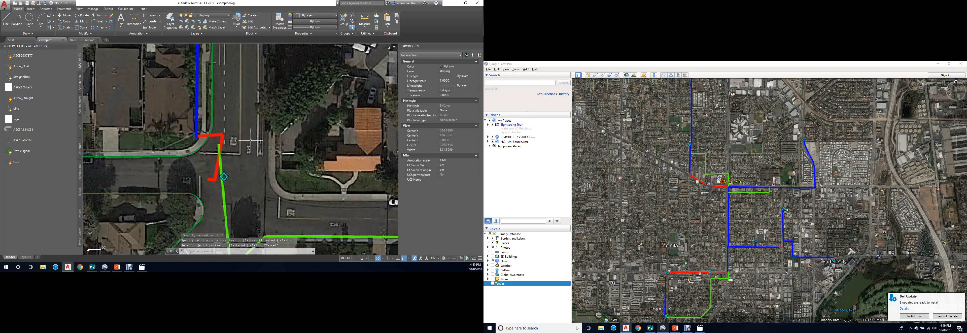
Step: Trace the lane stripe beside the painted arrow on the main street as a straight polyline up to the aerial image's upper edge
{"action": "type", "text": "pl"}
{"action": "key", "text": "Return"}
{"action": "scroll", "coordinate": [255, 146], "scroll_direction": "up", "scroll_amount": 6}
{"action": "left_click", "coordinate": [264, 187]}
{"action": "scroll", "coordinate": [265, 107], "scroll_direction": "down", "scroll_amount": 4}
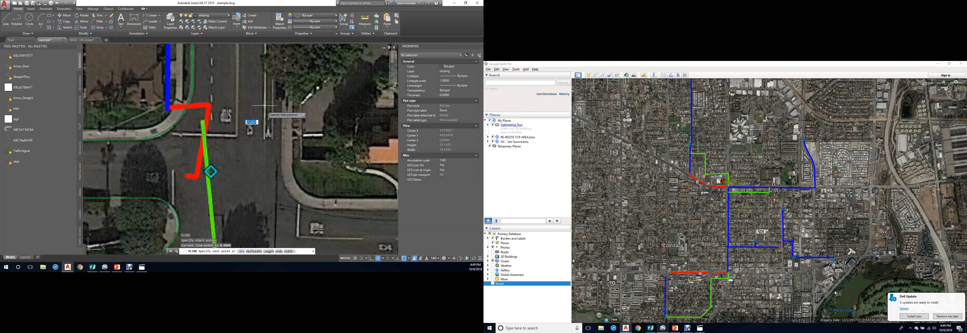
{"action": "scroll", "coordinate": [265, 106], "scroll_direction": "down", "scroll_amount": 5}
{"action": "scroll", "coordinate": [266, 50], "scroll_direction": "up", "scroll_amount": 5}
{"action": "scroll", "coordinate": [265, 113], "scroll_direction": "down", "scroll_amount": 4}
{"action": "scroll", "coordinate": [265, 86], "scroll_direction": "up", "scroll_amount": 2}
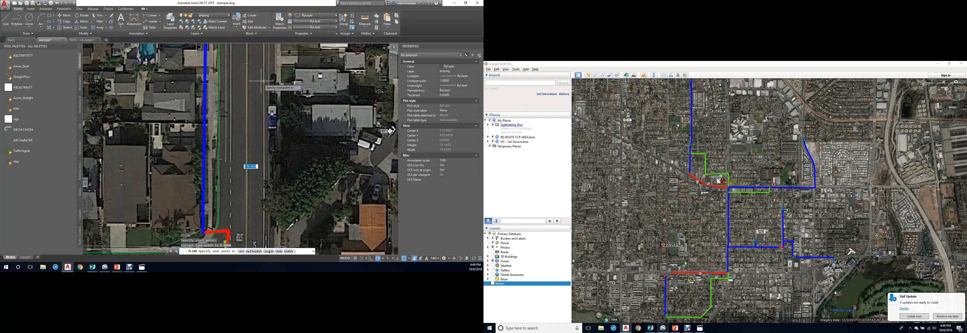
{"action": "left_click", "coordinate": [264, 63]}
{"action": "key", "text": "Escape"}
Step: Offset the lane stripe polyline by a distance of 5 toward the east curb of the main street
{"action": "scroll", "coordinate": [268, 117], "scroll_direction": "down", "scroll_amount": 3}
{"action": "middle_click_drag", "start_coordinate": [259, 95], "coordinate": [257, 93]}
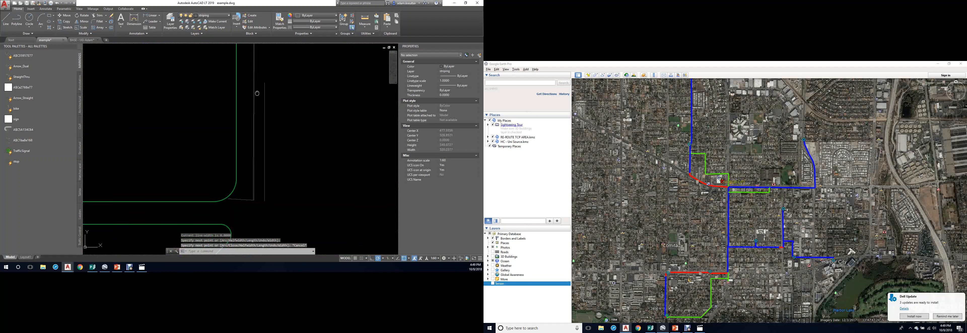
{"action": "scroll", "coordinate": [254, 109], "scroll_direction": "up", "scroll_amount": 4}
{"action": "left_click", "coordinate": [248, 130]}
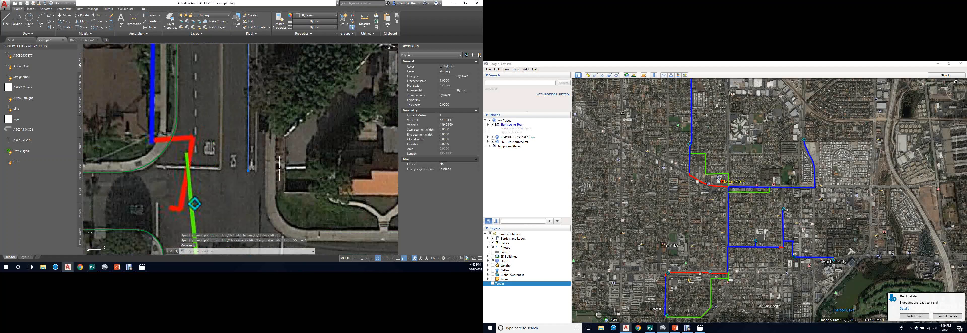
{"action": "type", "text": "o"}
{"action": "key", "text": "Return"}
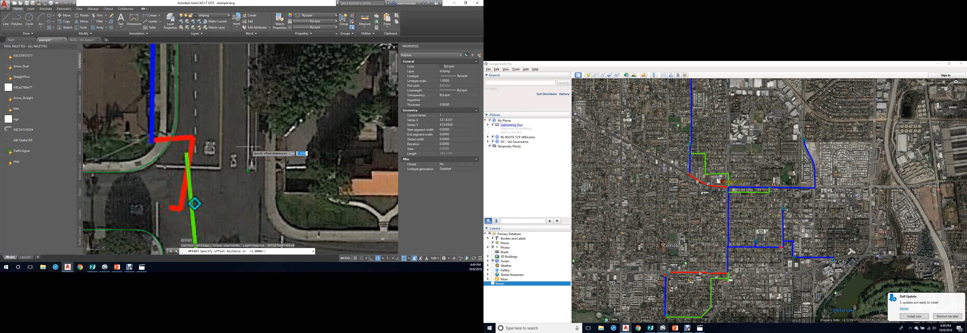
{"action": "left_click", "coordinate": [248, 171]}
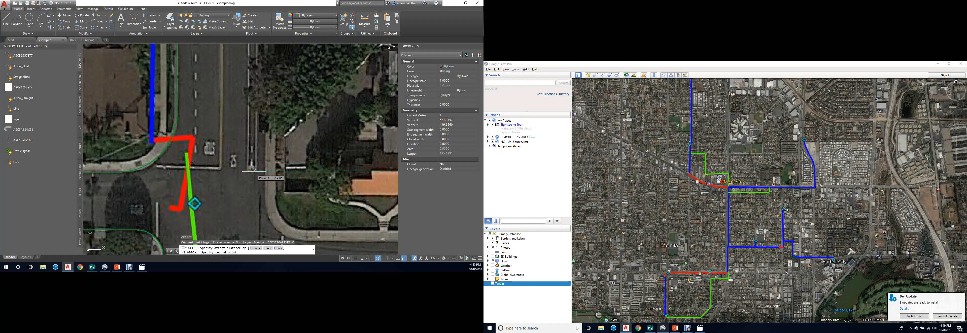
{"action": "type", "text": "5"}
{"action": "key", "text": "Return"}
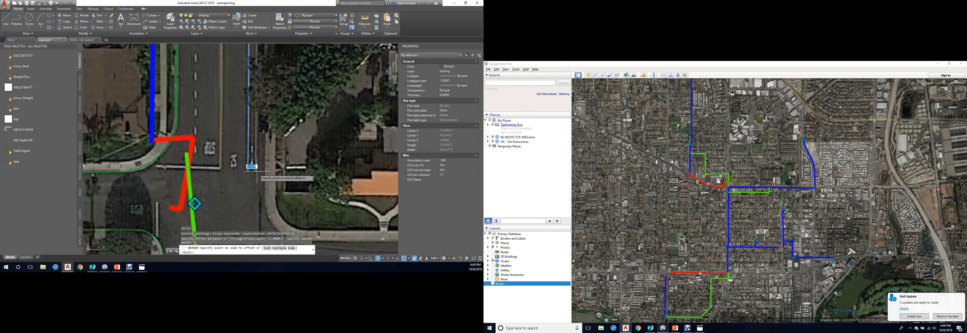
{"action": "left_click", "coordinate": [268, 170]}
Step: Examine the traced curbs and striping across the aerial image and around the intersection
{"action": "scroll", "coordinate": [268, 168], "scroll_direction": "down", "scroll_amount": 4}
{"action": "middle_click_drag", "start_coordinate": [268, 163], "coordinate": [279, 135]}
{"action": "scroll", "coordinate": [279, 109], "scroll_direction": "down", "scroll_amount": 1}
{"action": "middle_click_drag", "start_coordinate": [279, 109], "coordinate": [286, 135]}
{"action": "scroll", "coordinate": [283, 85], "scroll_direction": "down", "scroll_amount": 1}
{"action": "middle_click_drag", "start_coordinate": [284, 84], "coordinate": [284, 85]}
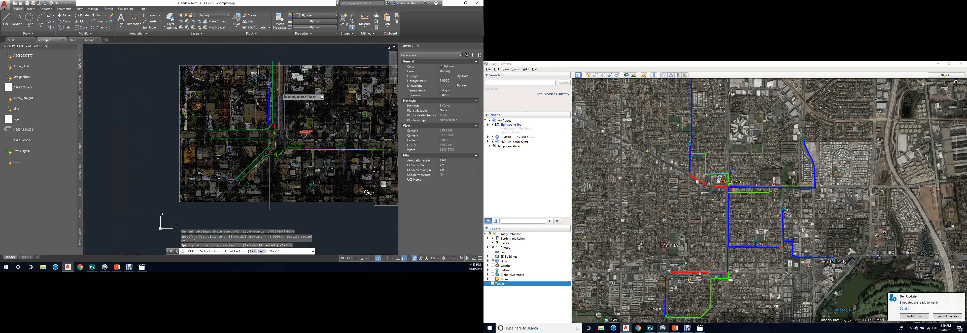
{"action": "scroll", "coordinate": [286, 110], "scroll_direction": "up", "scroll_amount": 4}
{"action": "scroll", "coordinate": [286, 156], "scroll_direction": "down", "scroll_amount": 2}
{"action": "middle_click_drag", "start_coordinate": [277, 126], "coordinate": [250, 15]}
{"action": "middle_click_drag", "start_coordinate": [261, 73], "coordinate": [261, 72]}
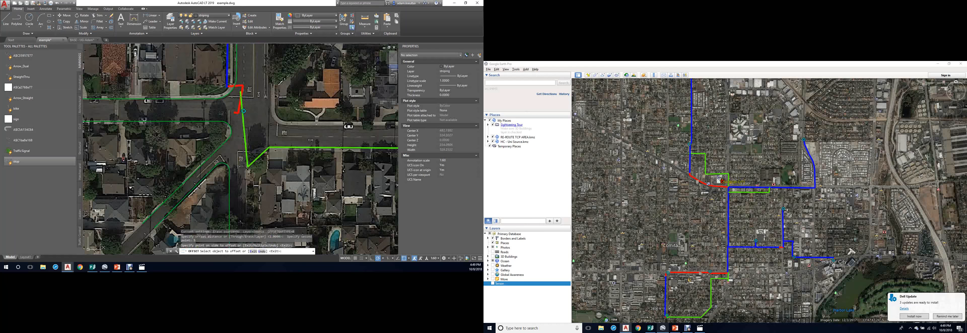
Step: Insert the stop block over the painted STOP legend behind the stop line and rotate it to match the legend
{"action": "left_click", "coordinate": [16, 161]}
{"action": "scroll", "coordinate": [249, 84], "scroll_direction": "up", "scroll_amount": 5}
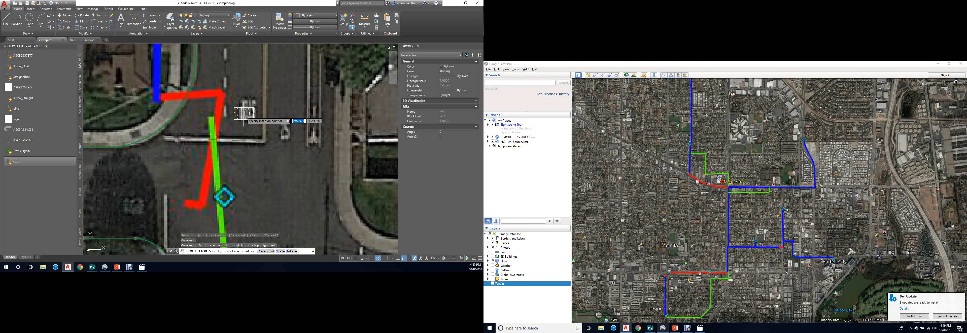
{"action": "left_click", "coordinate": [249, 107]}
{"action": "left_click", "coordinate": [251, 106]}
{"action": "left_click", "coordinate": [257, 106]}
{"action": "left_click", "coordinate": [257, 107]}
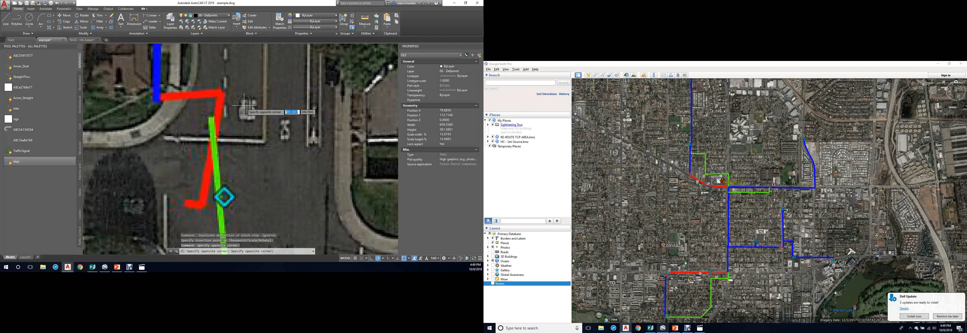
{"action": "key", "text": "Escape"}
{"action": "left_click", "coordinate": [256, 107]}
{"action": "left_click", "coordinate": [260, 108]}
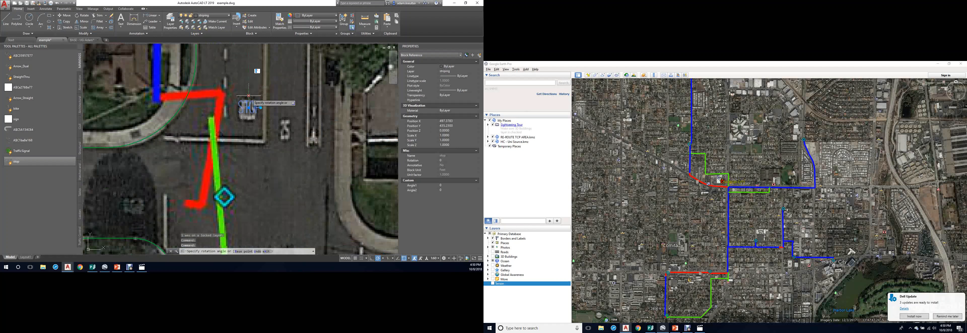
{"action": "left_click", "coordinate": [248, 131]}
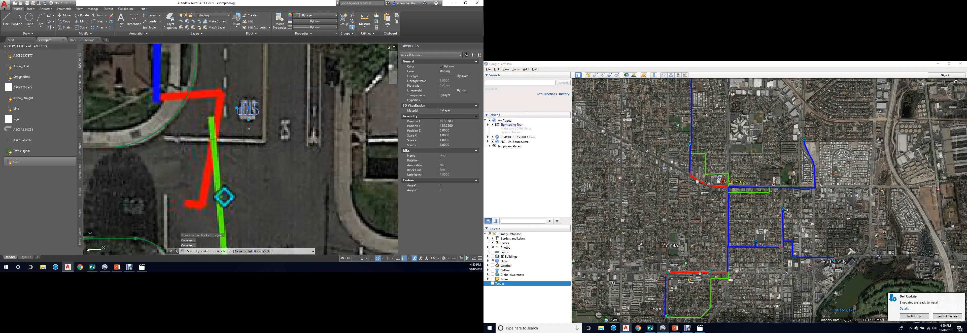
{"action": "scroll", "coordinate": [250, 112], "scroll_direction": "down", "scroll_amount": 3}
{"action": "key", "text": "Escape"}
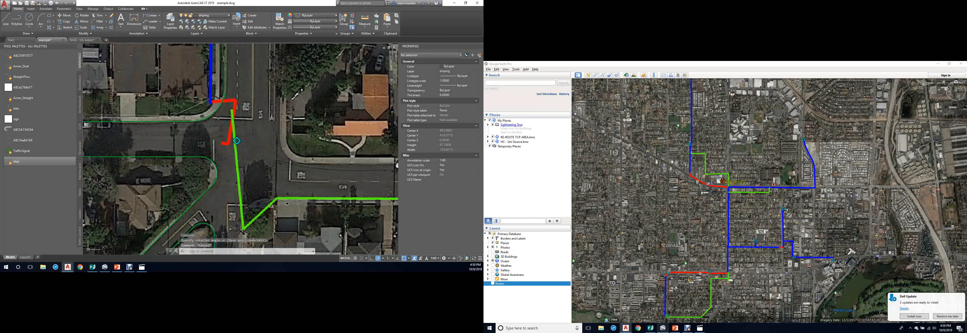
{"action": "scroll", "coordinate": [255, 125], "scroll_direction": "up", "scroll_amount": 2}
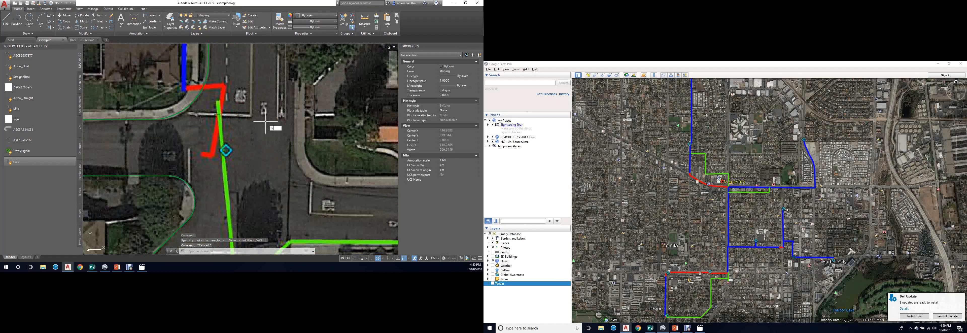
{"action": "type", "text": "xt"}
{"action": "key", "text": "Return"}
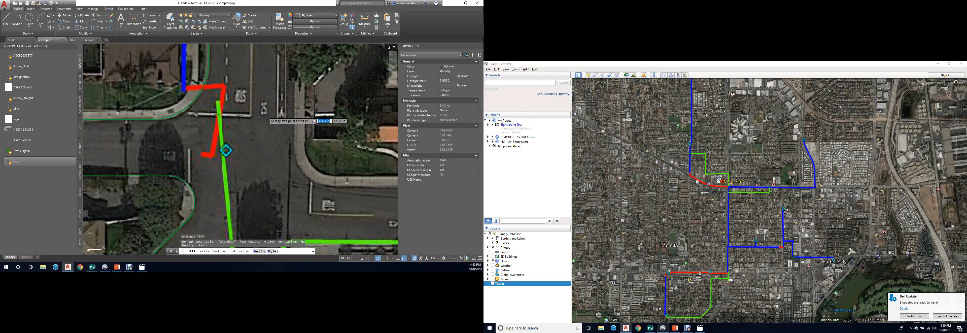
{"action": "scroll", "coordinate": [248, 124], "scroll_direction": "up", "scroll_amount": 8}
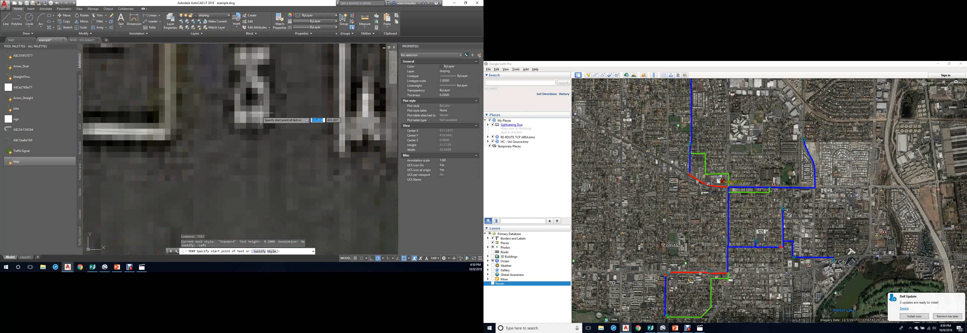
{"action": "left_click", "coordinate": [234, 126]}
{"action": "scroll", "coordinate": [235, 127], "scroll_direction": "down", "scroll_amount": 4}
{"action": "scroll", "coordinate": [236, 133], "scroll_direction": "up", "scroll_amount": 4}
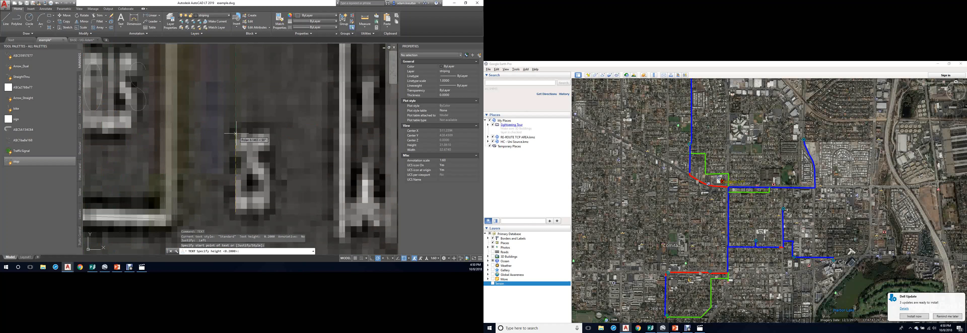
{"action": "key", "text": "Return"}
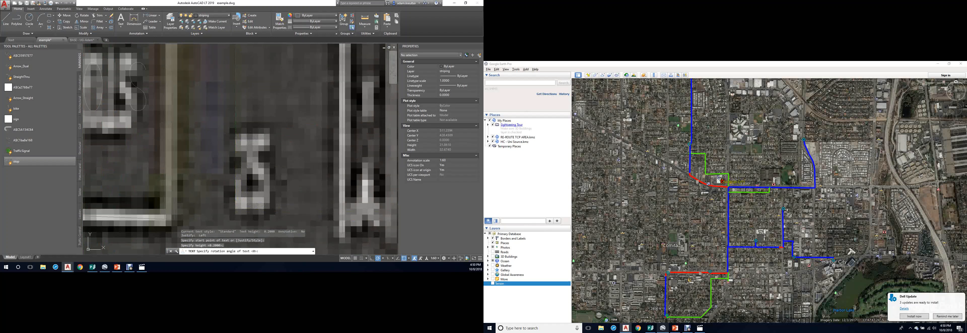
{"action": "key", "text": "Return"}
{"action": "scroll", "coordinate": [276, 139], "scroll_direction": "down", "scroll_amount": 6}
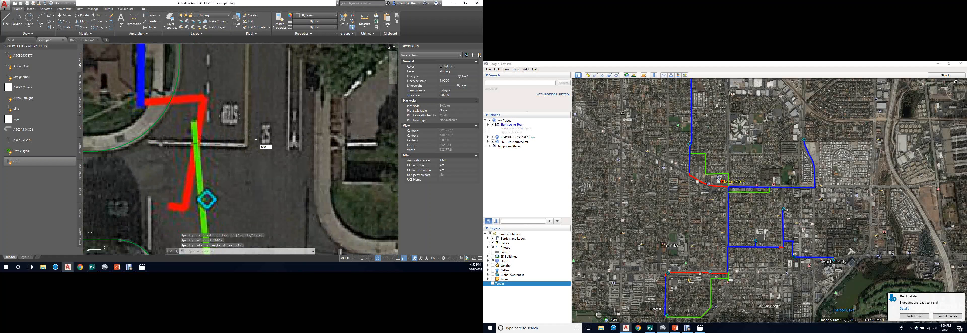
Step: Place the single-line text 25 at the painted speed limit numeral near the stop line
{"action": "key", "text": "Return"}
{"action": "scroll", "coordinate": [259, 147], "scroll_direction": "up", "scroll_amount": 6}
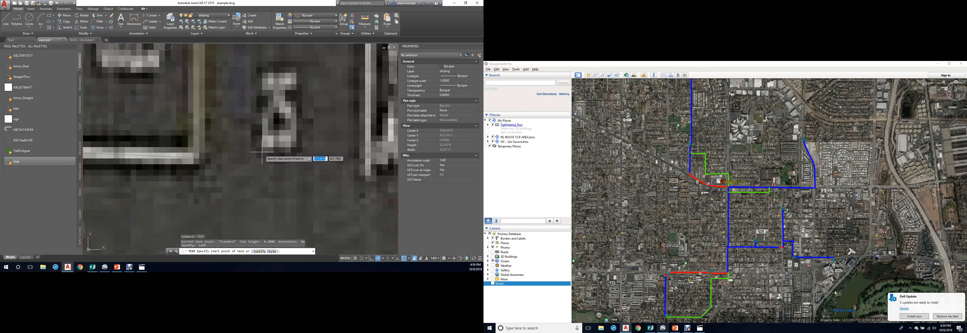
{"action": "left_click", "coordinate": [262, 152]}
{"action": "key", "text": "Return"}
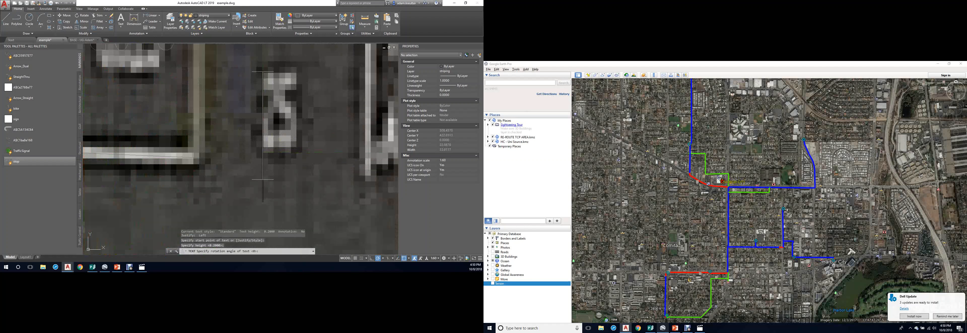
{"action": "type", "text": "25"}
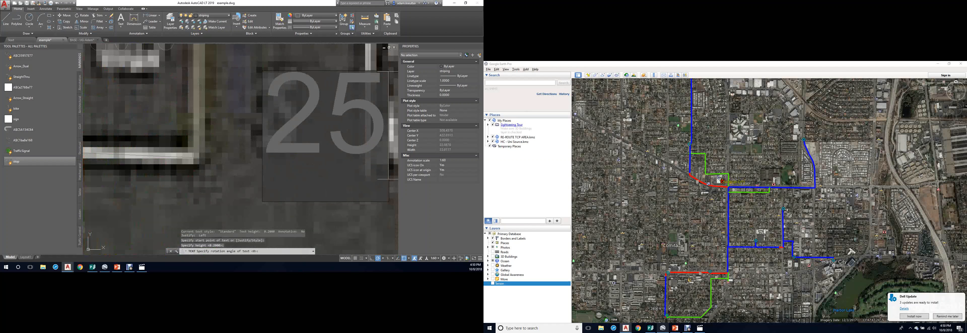
{"action": "key", "text": "Return"}
{"action": "key", "text": "Return"}
Step: Reduce the width factor of the 25 text so it fits the narrow painted numeral
{"action": "scroll", "coordinate": [346, 190], "scroll_direction": "down", "scroll_amount": 5}
{"action": "middle_click_drag", "start_coordinate": [346, 194], "coordinate": [331, 177]}
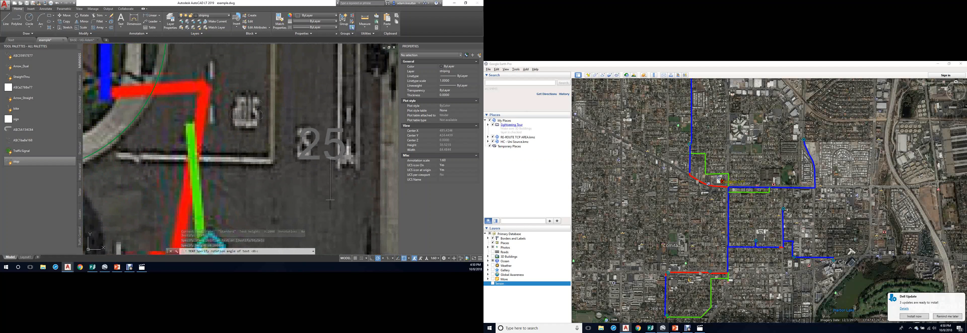
{"action": "left_click", "coordinate": [315, 145]}
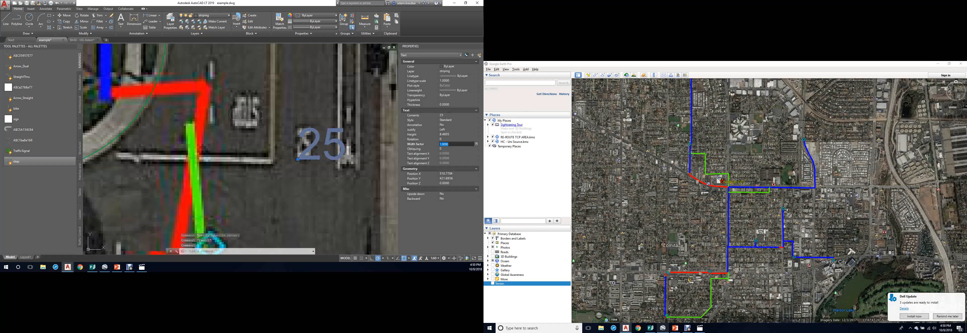
{"action": "key", "text": "Tab"}
{"action": "scroll", "coordinate": [323, 118], "scroll_direction": "down", "scroll_amount": 7}
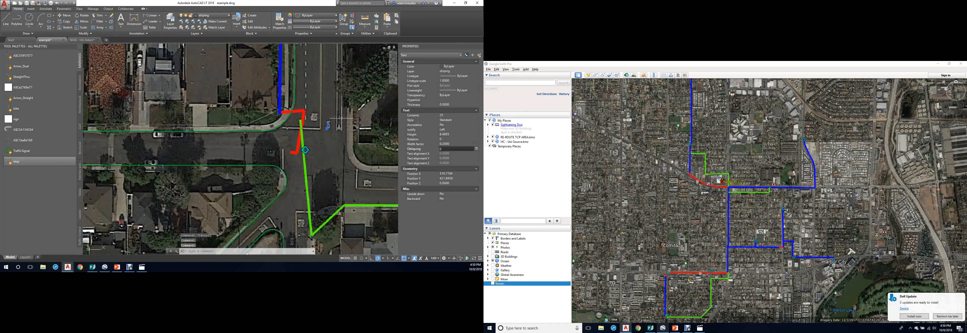
{"action": "scroll", "coordinate": [323, 119], "scroll_direction": "up", "scroll_amount": 5}
{"action": "key", "text": "Escape"}
{"action": "scroll", "coordinate": [300, 132], "scroll_direction": "up", "scroll_amount": 5}
{"action": "scroll", "coordinate": [267, 111], "scroll_direction": "down", "scroll_amount": 3}
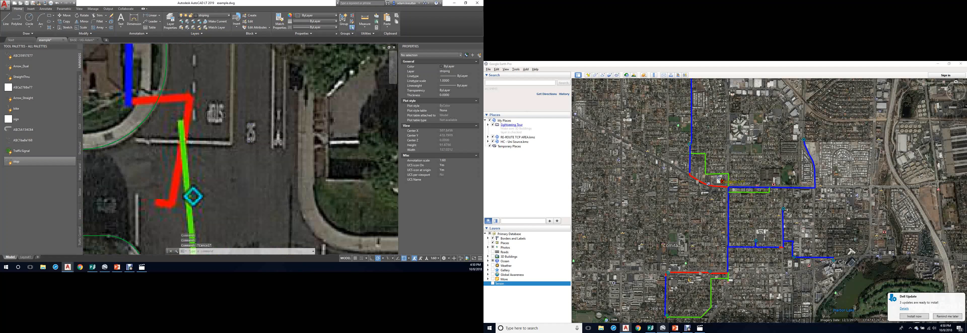
Step: Examine the traced intersection and the full extent of the joined aerial images
{"action": "scroll", "coordinate": [312, 150], "scroll_direction": "down", "scroll_amount": 3}
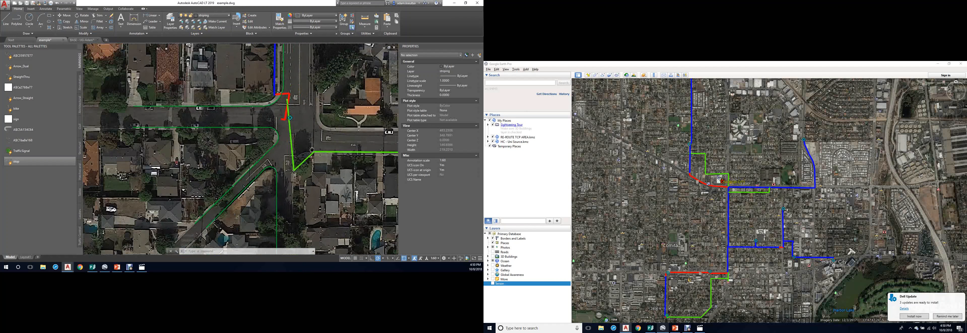
{"action": "middle_click_drag", "start_coordinate": [312, 149], "coordinate": [233, 191]}
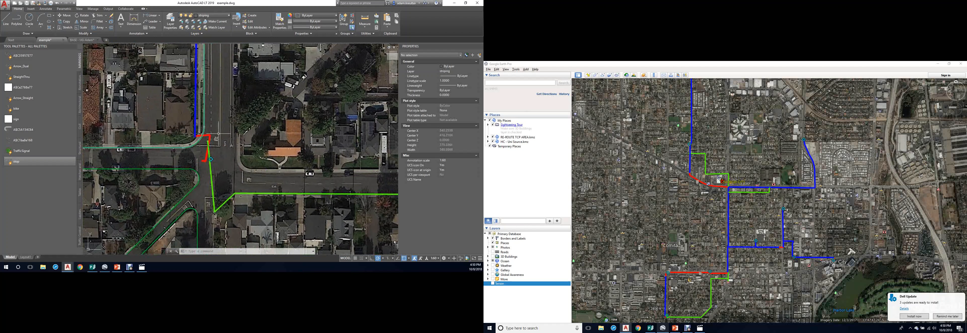
{"action": "scroll", "coordinate": [219, 133], "scroll_direction": "down", "scroll_amount": 3}
{"action": "mouse_move", "coordinate": [218, 133]}
{"action": "middle_mouse_down"}
{"action": "mouse_move", "coordinate": [177, 155]}
{"action": "mouse_move", "coordinate": [233, 76]}
{"action": "mouse_move", "coordinate": [239, 88]}
{"action": "middle_mouse_up"}
{"action": "scroll", "coordinate": [197, 107], "scroll_direction": "up", "scroll_amount": 3}
{"action": "scroll", "coordinate": [275, 59], "scroll_direction": "down", "scroll_amount": 3}
{"action": "middle_click_drag", "start_coordinate": [275, 59], "coordinate": [227, 106]}
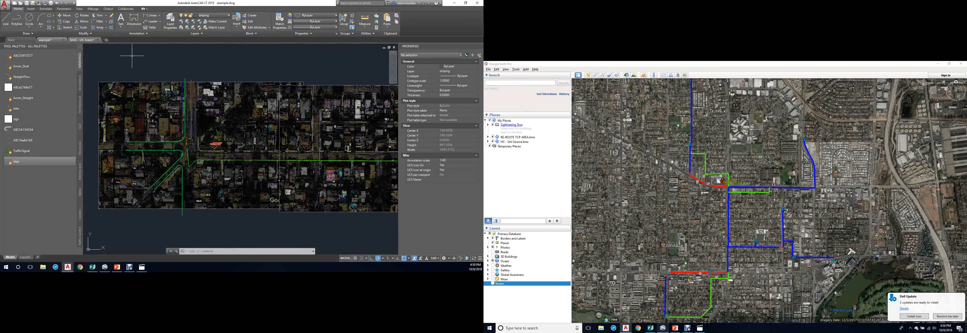
Step: Switch to the BASE drawing and examine its assembled aerial images, traced streets and street labels
{"action": "left_click", "coordinate": [82, 40]}
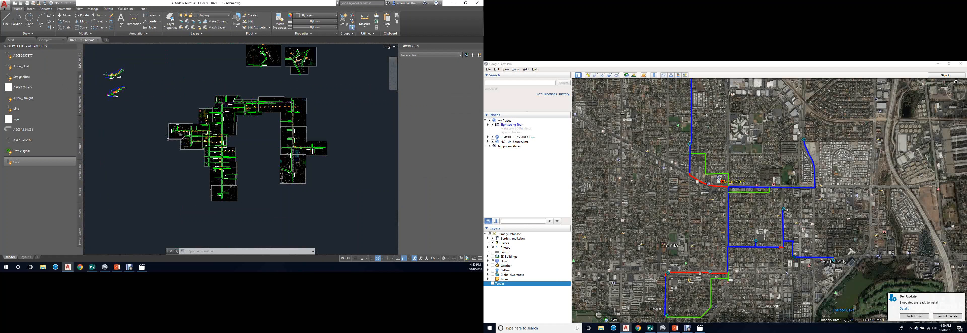
{"action": "middle_click_drag", "start_coordinate": [264, 175], "coordinate": [271, 158]}
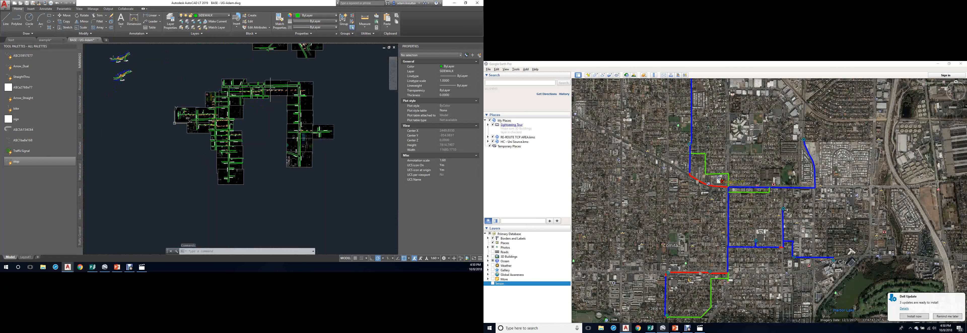
{"action": "scroll", "coordinate": [303, 108], "scroll_direction": "up", "scroll_amount": 4}
{"action": "scroll", "coordinate": [218, 95], "scroll_direction": "down", "scroll_amount": 4}
{"action": "middle_click_drag", "start_coordinate": [213, 95], "coordinate": [291, 129]}
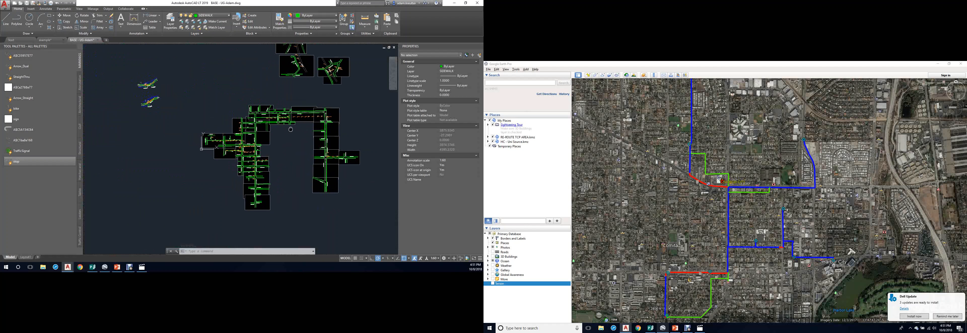
{"action": "scroll", "coordinate": [178, 79], "scroll_direction": "up", "scroll_amount": 8}
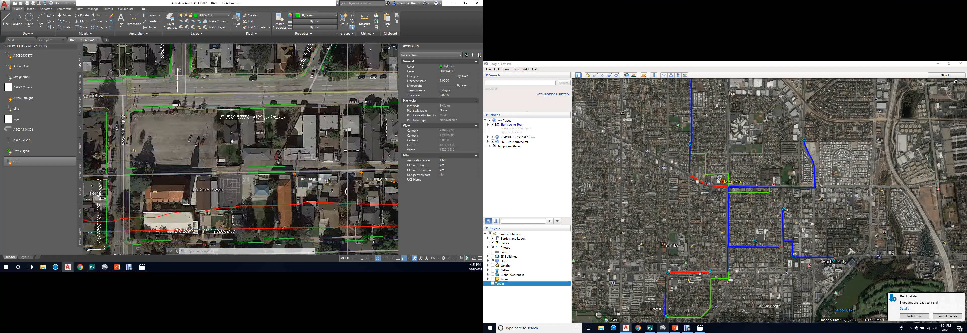
{"action": "mouse_move", "coordinate": [142, 98]}
{"action": "middle_mouse_down"}
{"action": "mouse_move", "coordinate": [226, 113]}
{"action": "mouse_move", "coordinate": [205, 135]}
{"action": "mouse_move", "coordinate": [95, 130]}
{"action": "middle_mouse_up"}
{"action": "scroll", "coordinate": [314, 102], "scroll_direction": "up", "scroll_amount": 2}
{"action": "scroll", "coordinate": [314, 103], "scroll_direction": "down", "scroll_amount": 4}
{"action": "mouse_move", "coordinate": [314, 101]}
{"action": "middle_mouse_down"}
{"action": "mouse_move", "coordinate": [190, 103]}
{"action": "mouse_move", "coordinate": [174, 81]}
{"action": "middle_mouse_up"}
{"action": "scroll", "coordinate": [285, 175], "scroll_direction": "down", "scroll_amount": 2}
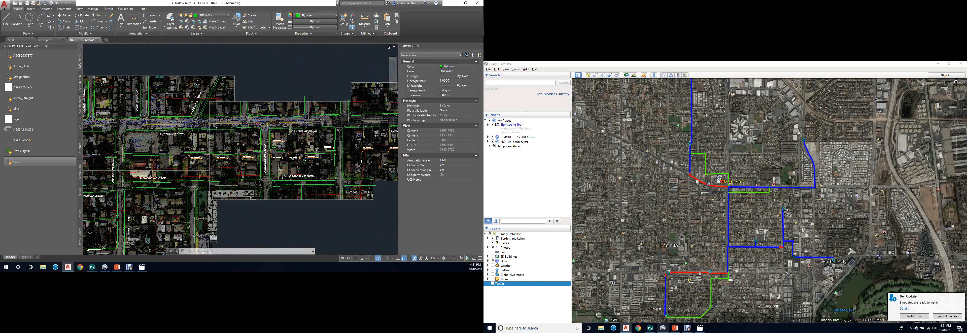
Step: Examine the traced streets, speed-labelled street names and aerial coverage around the Foothill and Wildrose blocks of the BASE drawing
{"action": "mouse_move", "coordinate": [285, 175]}
{"action": "middle_mouse_down"}
{"action": "mouse_move", "coordinate": [300, 155]}
{"action": "mouse_move", "coordinate": [276, 138]}
{"action": "middle_mouse_up"}
{"action": "scroll", "coordinate": [307, 143], "scroll_direction": "down", "scroll_amount": 2}
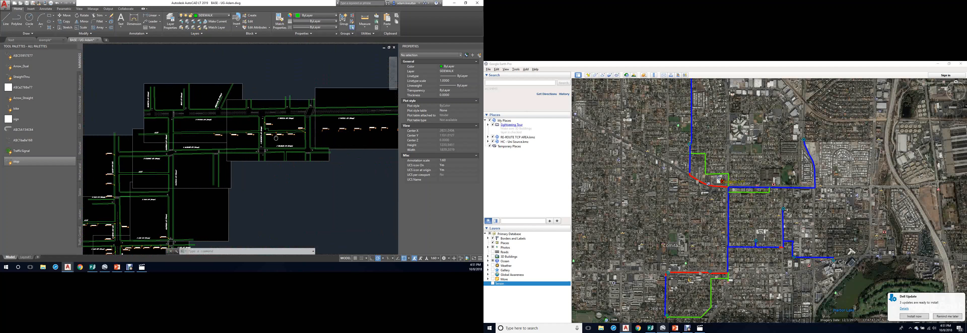
{"action": "scroll", "coordinate": [256, 129], "scroll_direction": "up", "scroll_amount": 4}
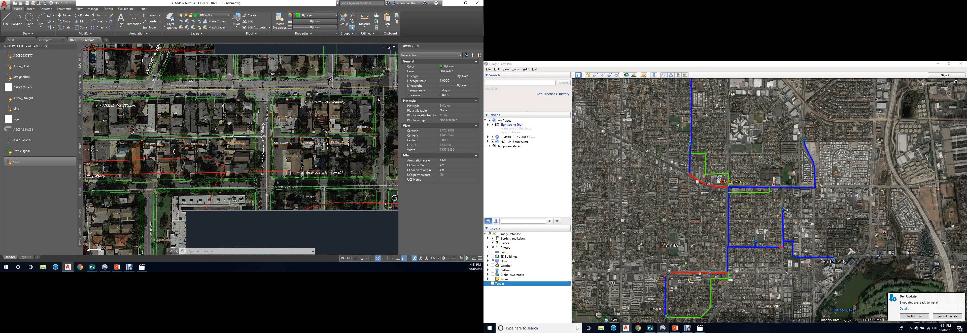
{"action": "scroll", "coordinate": [271, 130], "scroll_direction": "down", "scroll_amount": 2}
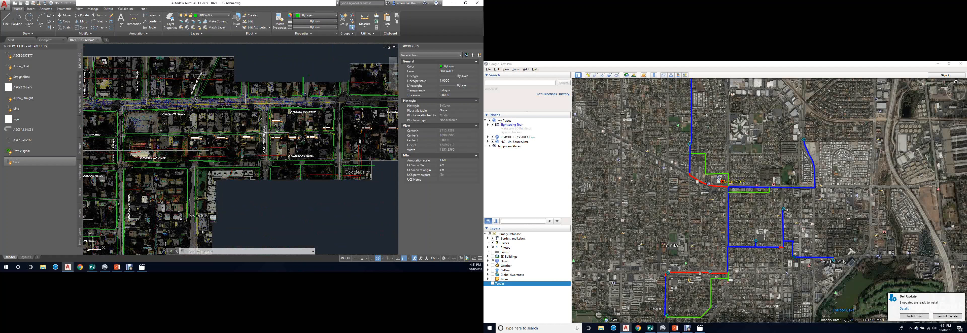
{"action": "scroll", "coordinate": [276, 134], "scroll_direction": "up", "scroll_amount": 6}
{"action": "scroll", "coordinate": [267, 153], "scroll_direction": "down", "scroll_amount": 4}
{"action": "middle_click_drag", "start_coordinate": [267, 152], "coordinate": [286, 130]}
{"action": "middle_click_drag", "start_coordinate": [206, 117], "coordinate": [229, 106]}
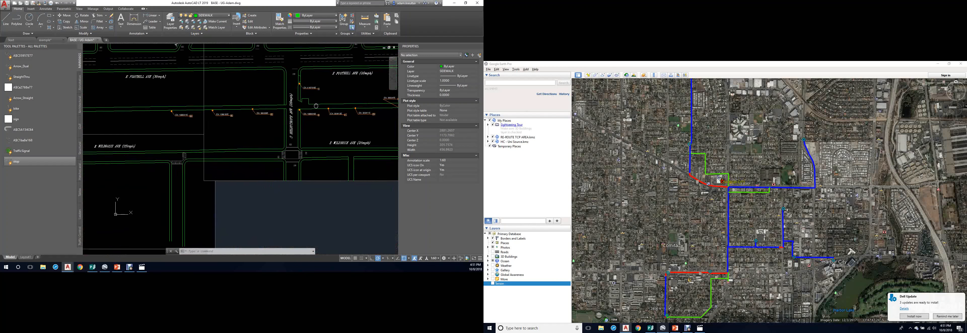
{"action": "middle_click_drag", "start_coordinate": [140, 144], "coordinate": [269, 123]}
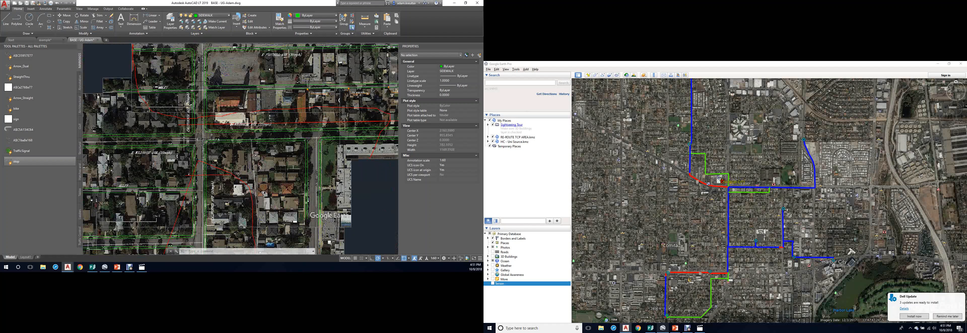
{"action": "scroll", "coordinate": [287, 162], "scroll_direction": "down", "scroll_amount": 4}
{"action": "mouse_move", "coordinate": [288, 162]}
{"action": "middle_mouse_down"}
{"action": "mouse_move", "coordinate": [271, 110]}
{"action": "mouse_move", "coordinate": [314, 119]}
{"action": "mouse_move", "coordinate": [225, 88]}
{"action": "middle_mouse_up"}
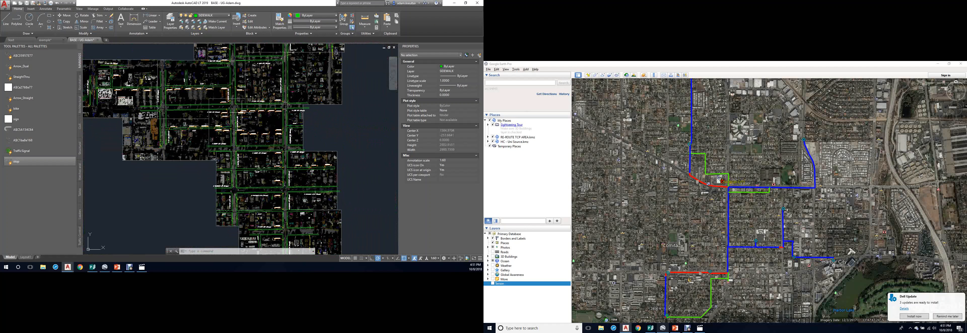
Step: Inspect the traced curbs and labels around E Lime Ave and E Lemon Ave, and the base map's overall aerial extent
{"action": "scroll", "coordinate": [250, 124], "scroll_direction": "up", "scroll_amount": 2}
{"action": "scroll", "coordinate": [206, 147], "scroll_direction": "up", "scroll_amount": 6}
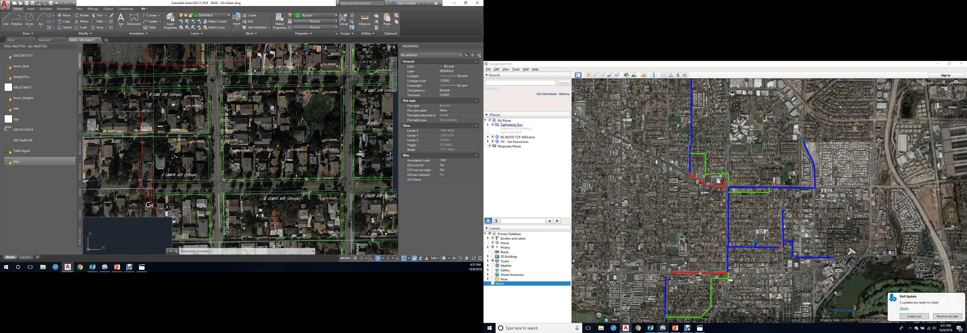
{"action": "middle_click_drag", "start_coordinate": [309, 101], "coordinate": [204, 121]}
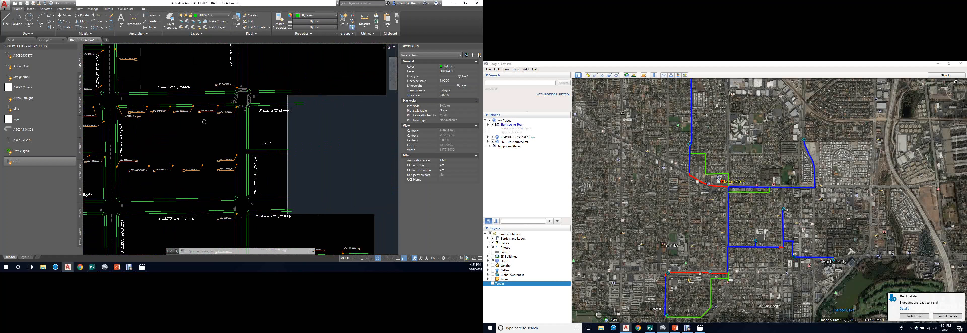
{"action": "middle_click_drag", "start_coordinate": [165, 98], "coordinate": [270, 91]}
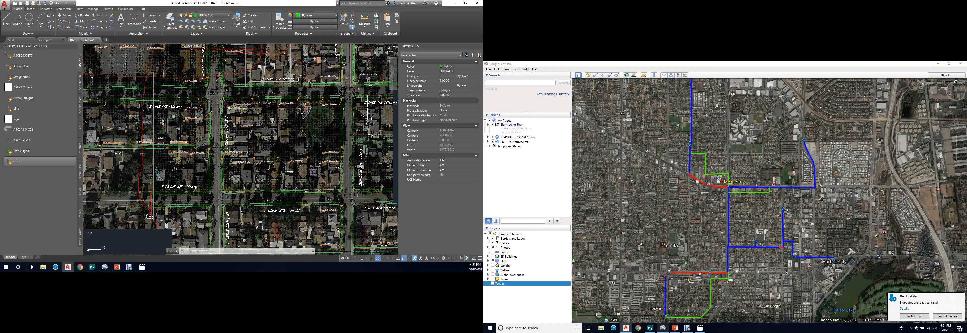
{"action": "scroll", "coordinate": [263, 109], "scroll_direction": "down", "scroll_amount": 2}
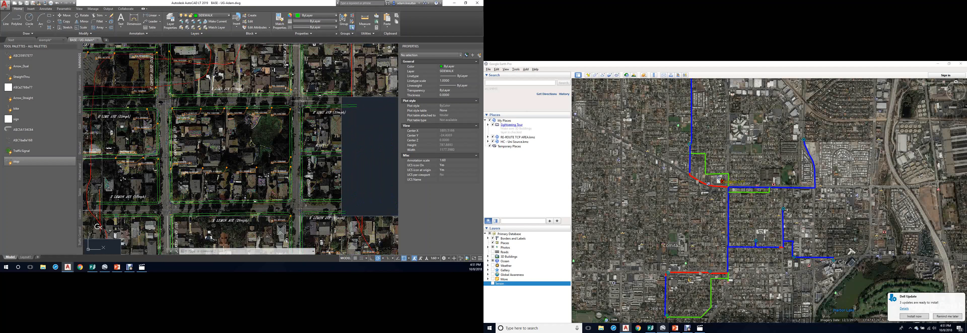
{"action": "scroll", "coordinate": [262, 109], "scroll_direction": "down", "scroll_amount": 2}
{"action": "middle_click_drag", "start_coordinate": [303, 102], "coordinate": [296, 109]}
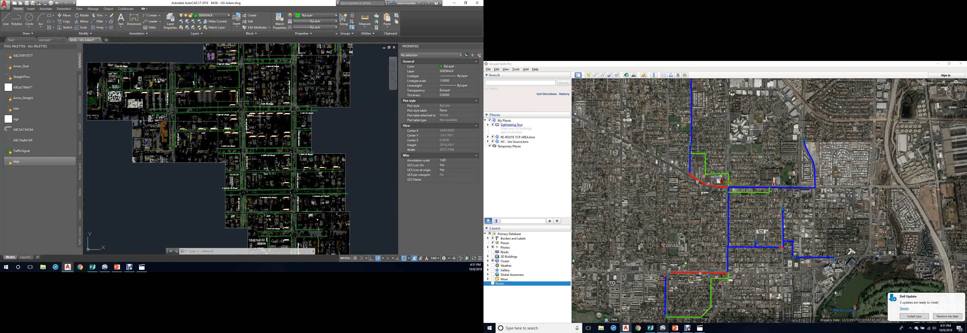
{"action": "scroll", "coordinate": [260, 116], "scroll_direction": "up", "scroll_amount": 4}
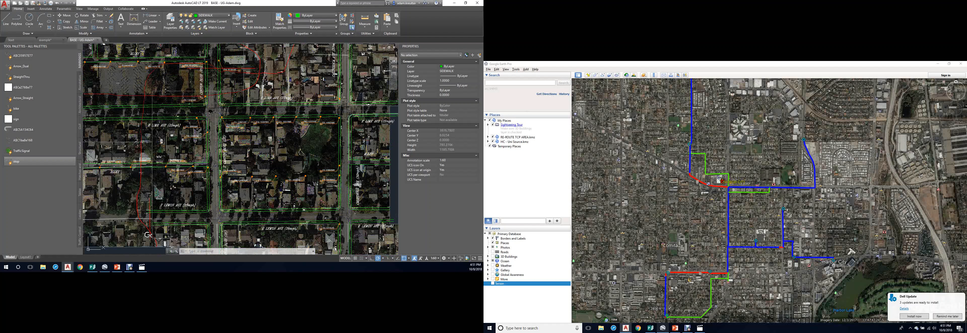
{"action": "scroll", "coordinate": [305, 103], "scroll_direction": "down", "scroll_amount": 6}
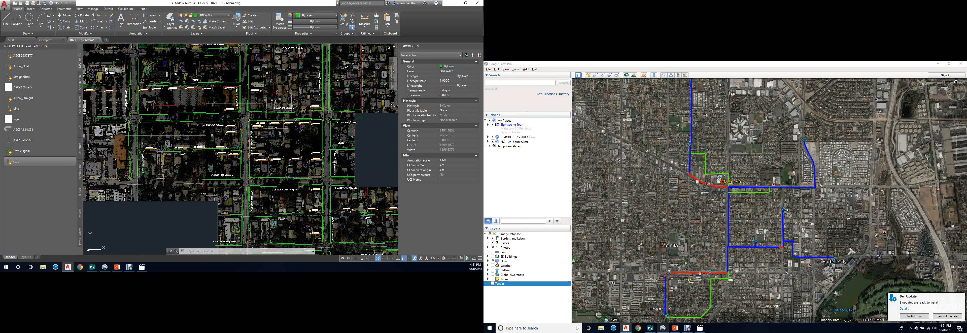
{"action": "middle_click_drag", "start_coordinate": [233, 116], "coordinate": [258, 119]}
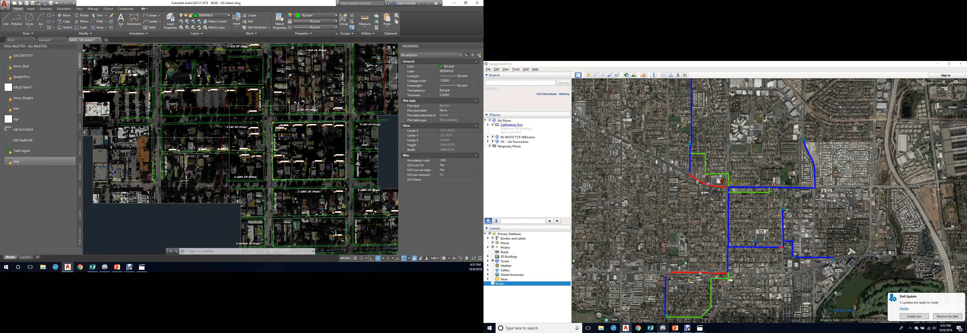
{"action": "scroll", "coordinate": [228, 74], "scroll_direction": "down", "scroll_amount": 4}
{"action": "scroll", "coordinate": [247, 109], "scroll_direction": "up", "scroll_amount": 3}
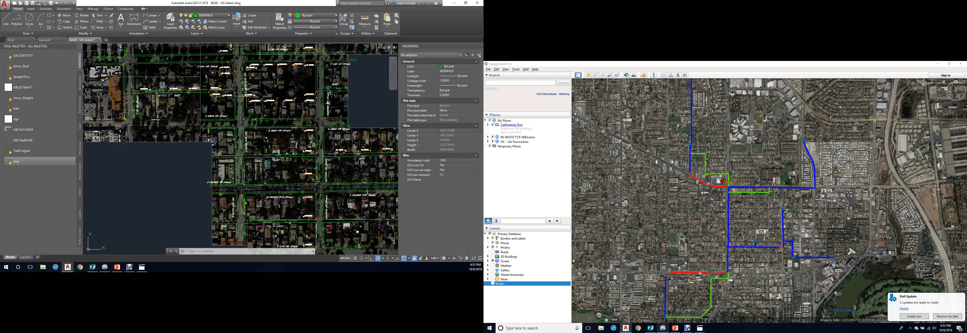
{"action": "middle_click_drag", "start_coordinate": [236, 88], "coordinate": [231, 129]}
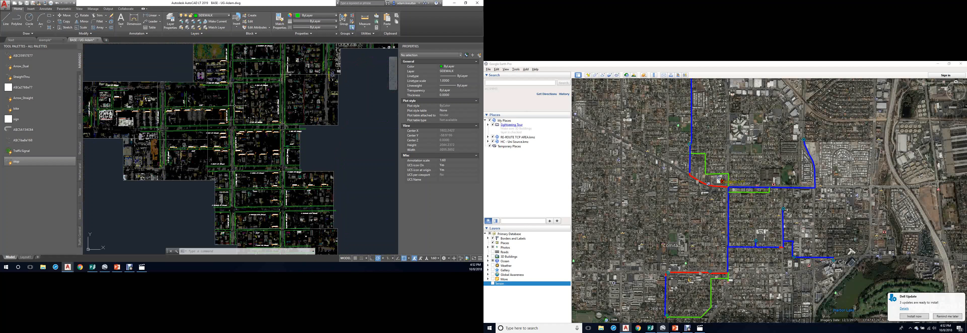